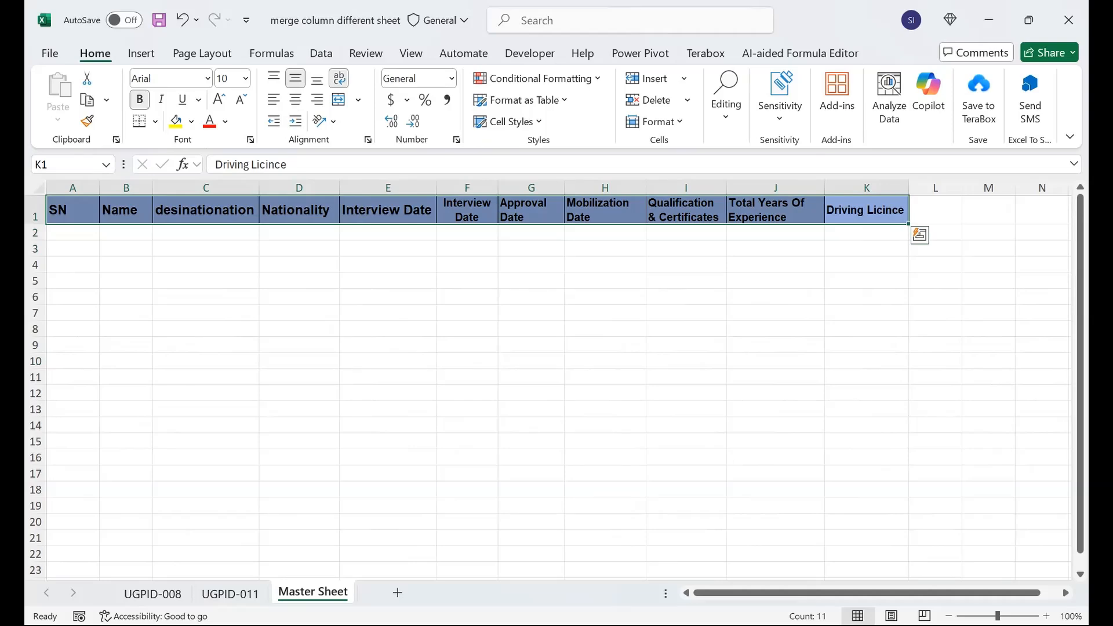
Insert a blank column before the SN column on the UGPID-008 sheet.
{"action": "scroll", "coordinate": [377, 289], "scroll_direction": "up", "scroll_amount": 2}
{"action": "left_click", "coordinate": [377, 289]}
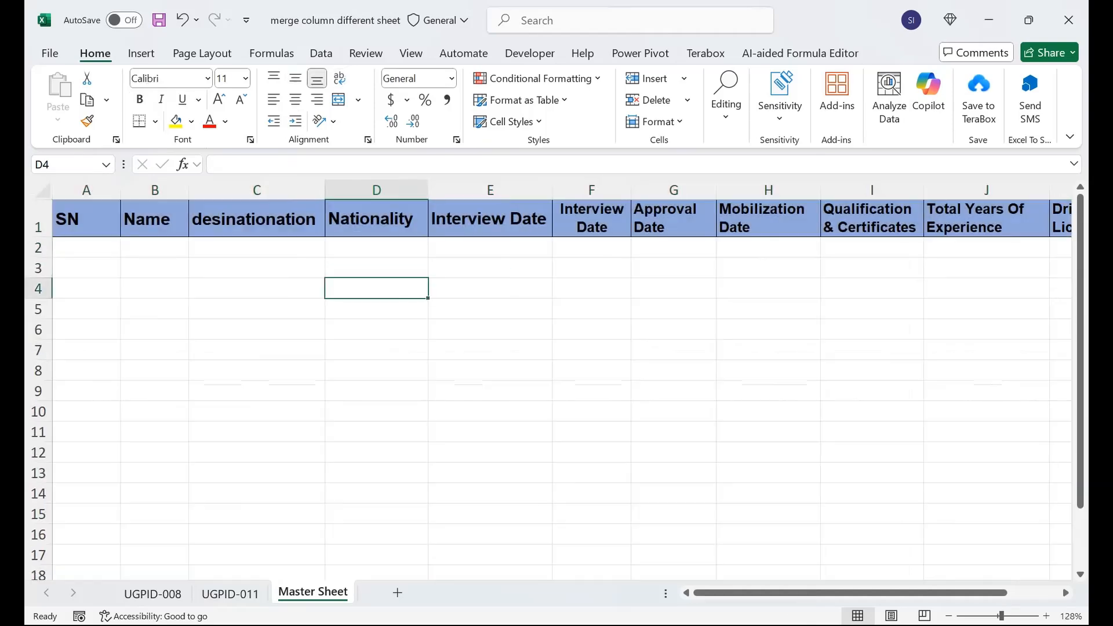
{"action": "left_click", "coordinate": [153, 592]}
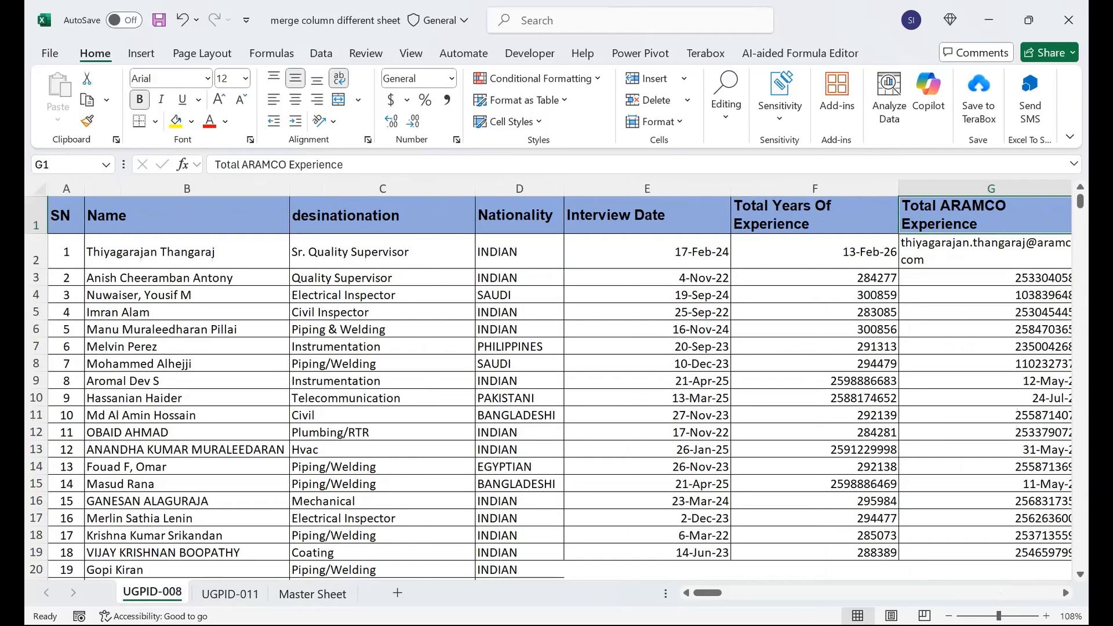
{"action": "scroll", "coordinate": [249, 409], "scroll_direction": "up", "scroll_amount": 3, "text": "ctrl"}
{"action": "left_click_drag", "start_coordinate": [249, 410], "coordinate": [83, 229]}
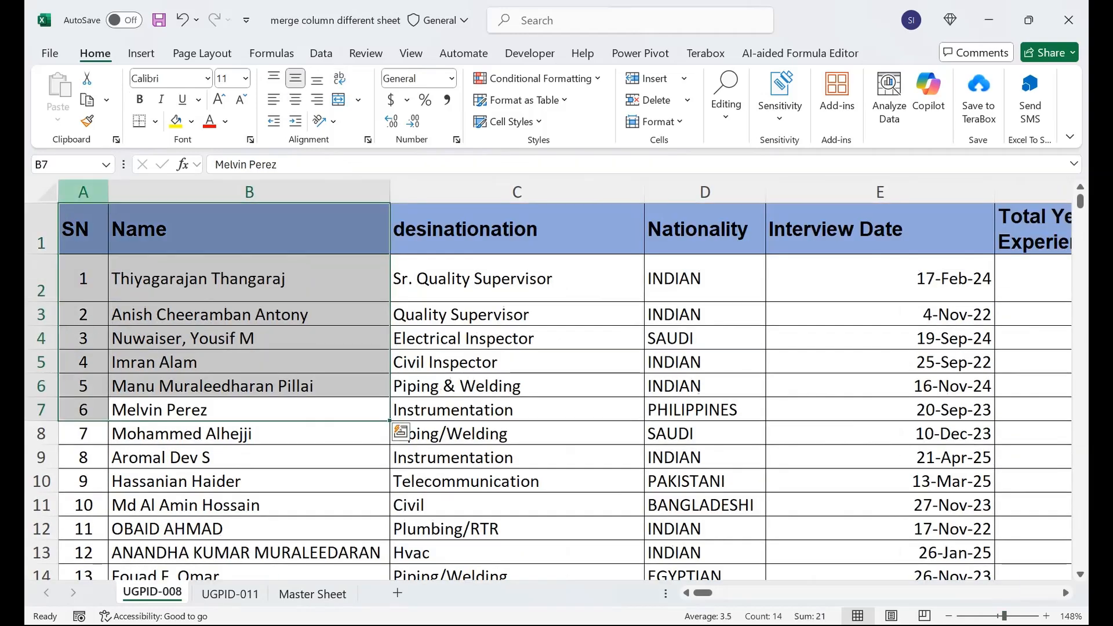
{"action": "left_click", "coordinate": [83, 192]}
{"action": "right_click", "coordinate": [83, 191]}
{"action": "left_click", "coordinate": [116, 358]}
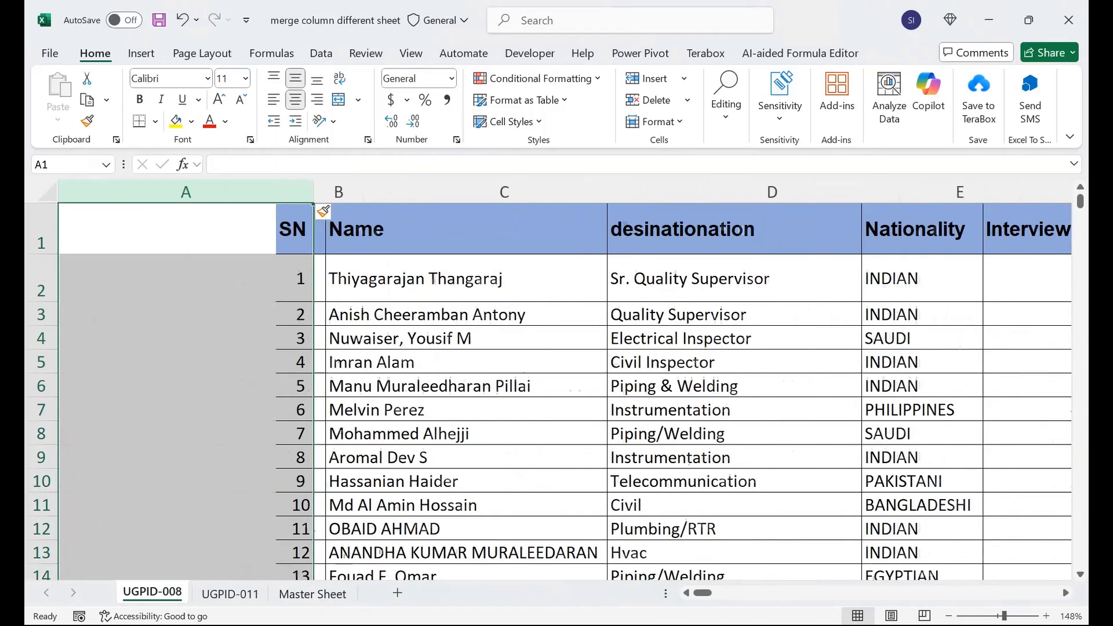
Combine SN and Name on UGPID-008 with =B2&"-"&C2 in A2 and fill the formula down to the last data row.
{"action": "left_click", "coordinate": [186, 278]}
{"action": "type", "text": "="}
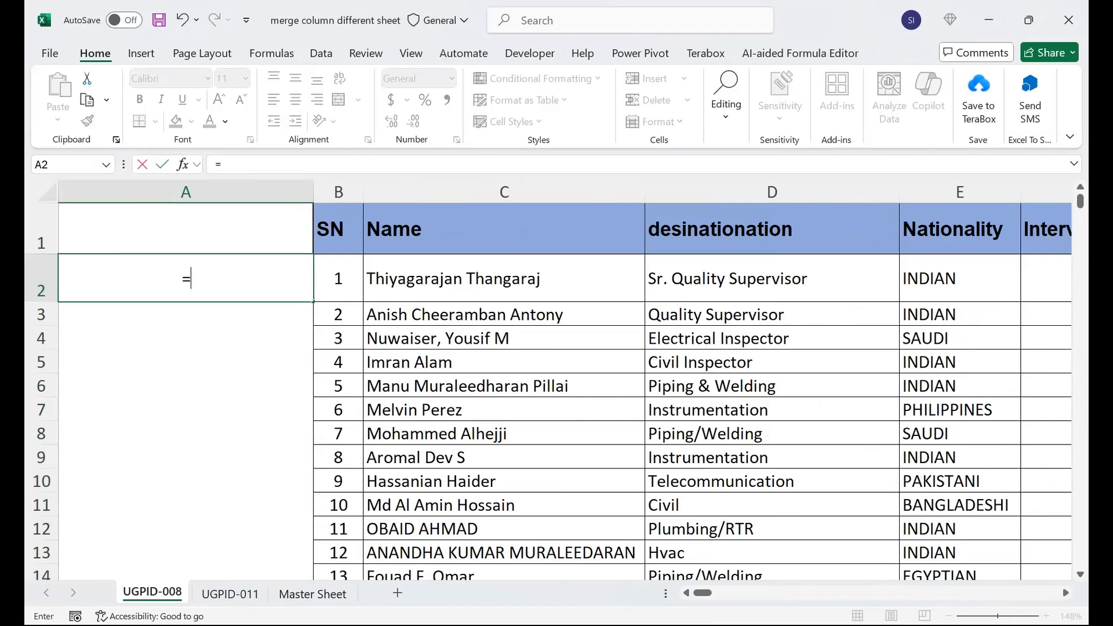
{"action": "left_click", "coordinate": [340, 277]}
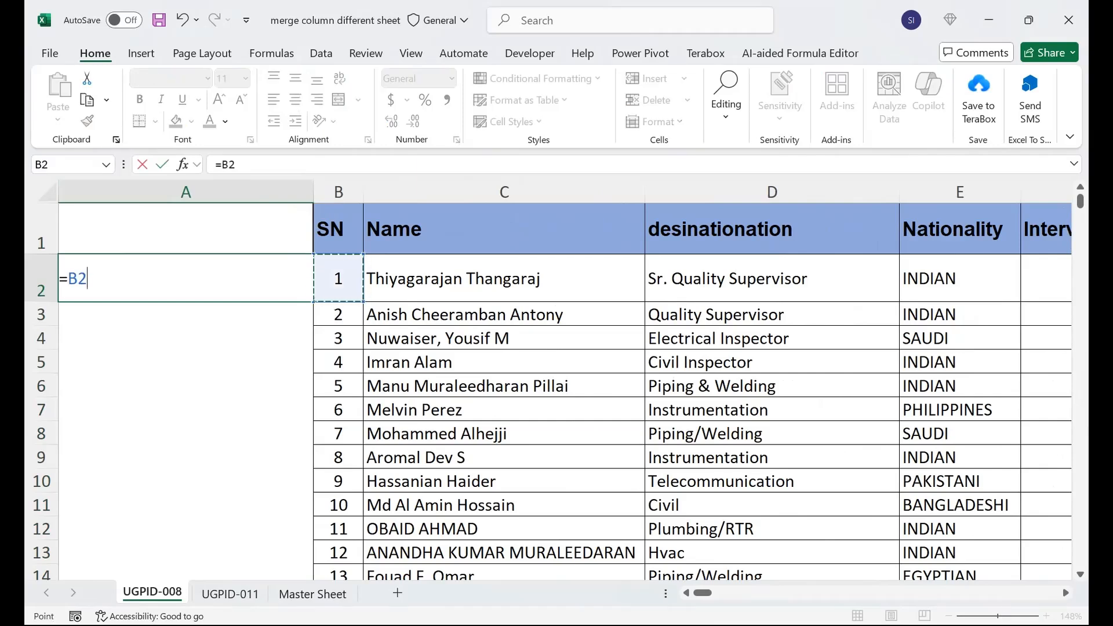
{"action": "type", "text": "&\"-\"&C2"}
{"action": "key", "text": "Return"}
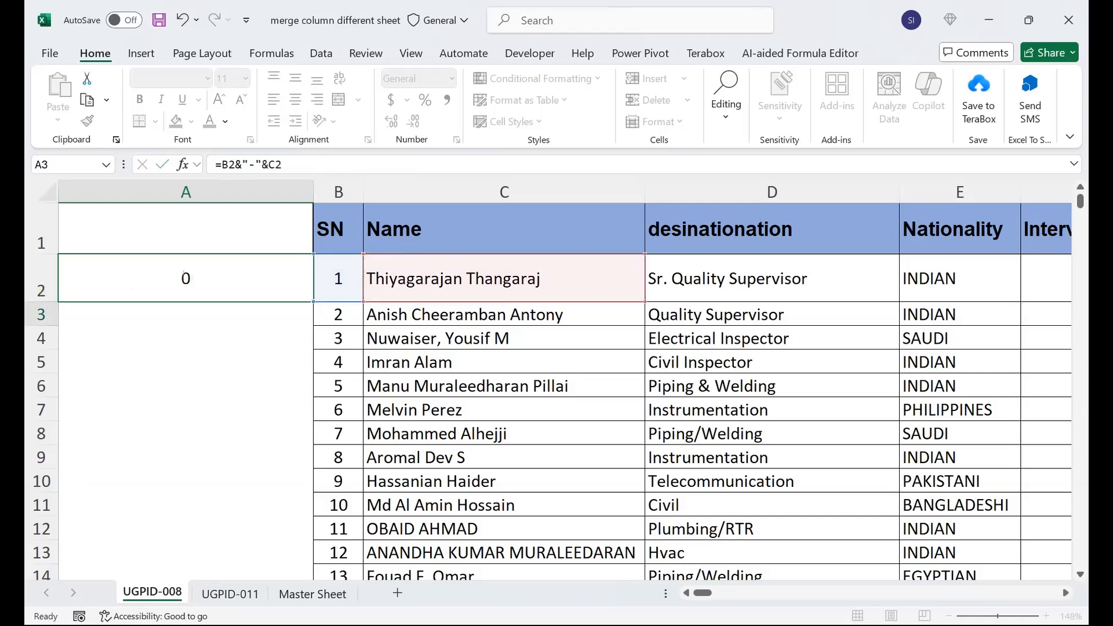
{"action": "key", "text": "Up"}
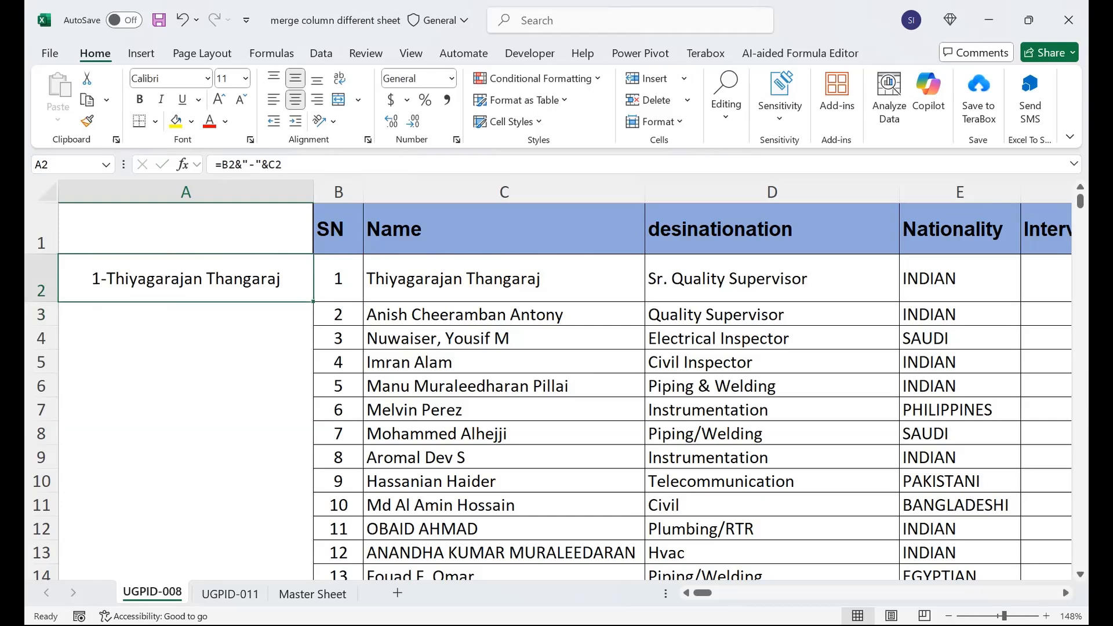
{"action": "double_click", "coordinate": [313, 301]}
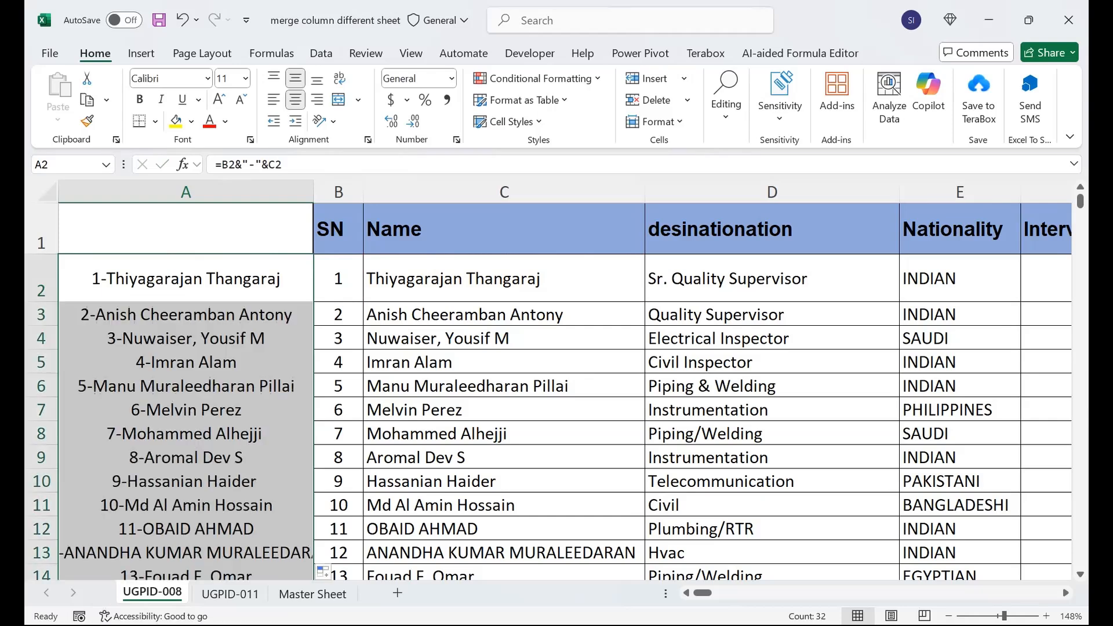
{"action": "mouse_move", "coordinate": [1079, 201]}
{"action": "left_mouse_down"}
{"action": "mouse_move", "coordinate": [1079, 216]}
{"action": "mouse_move", "coordinate": [1080, 204]}
{"action": "left_mouse_up"}
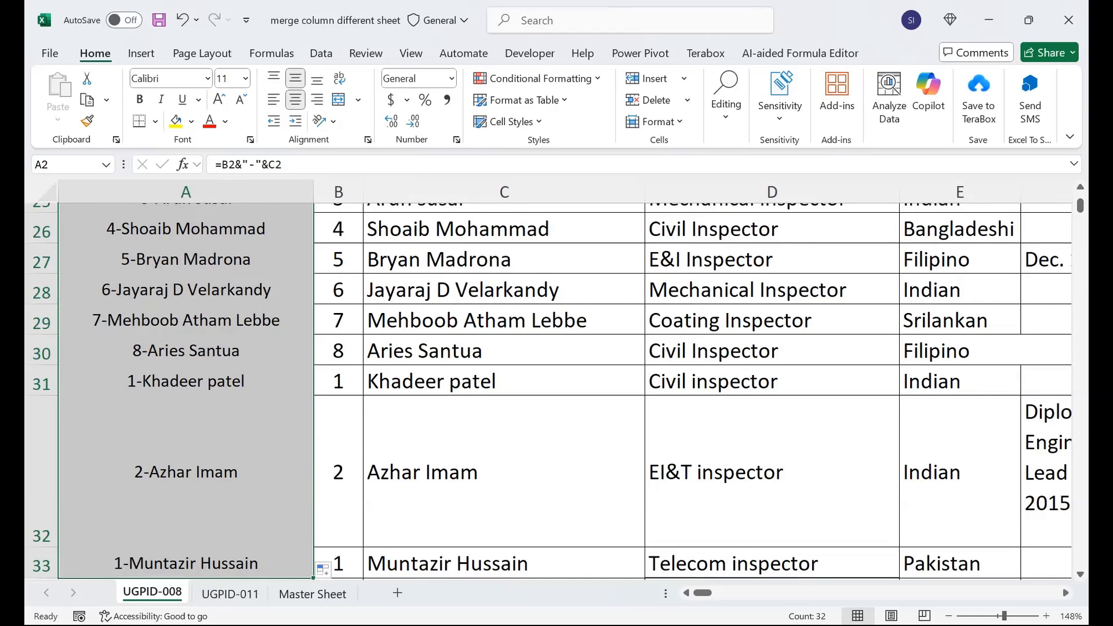
{"action": "scroll", "coordinate": [549, 391], "scroll_direction": "down", "scroll_amount": 3}
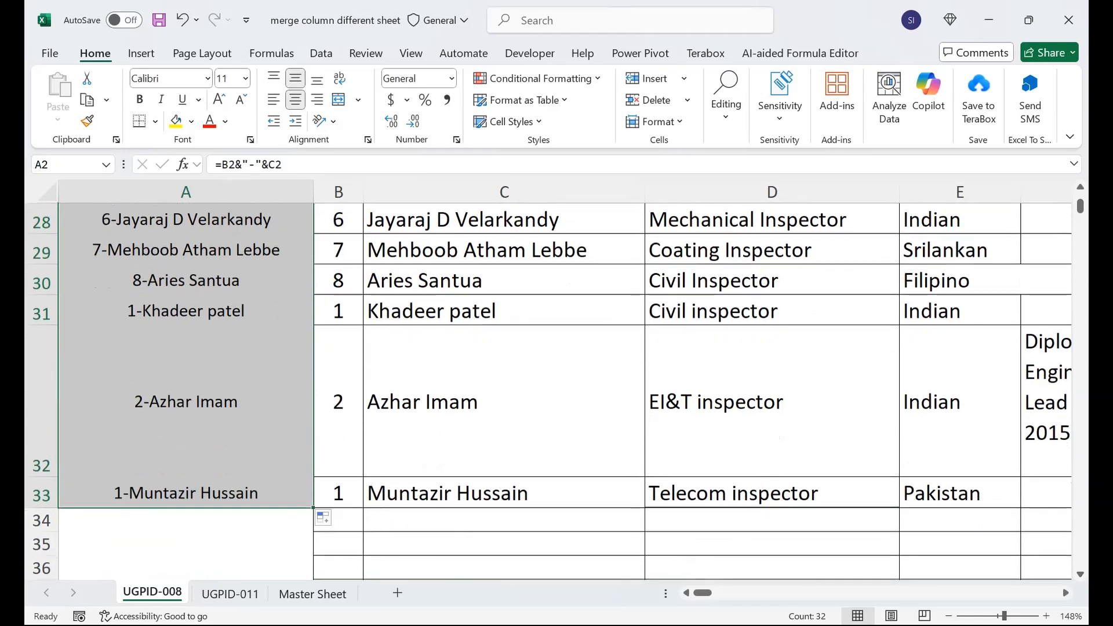
Insert a blank column before the SN column on the UGPID-011 sheet.
{"action": "left_click", "coordinate": [230, 594]}
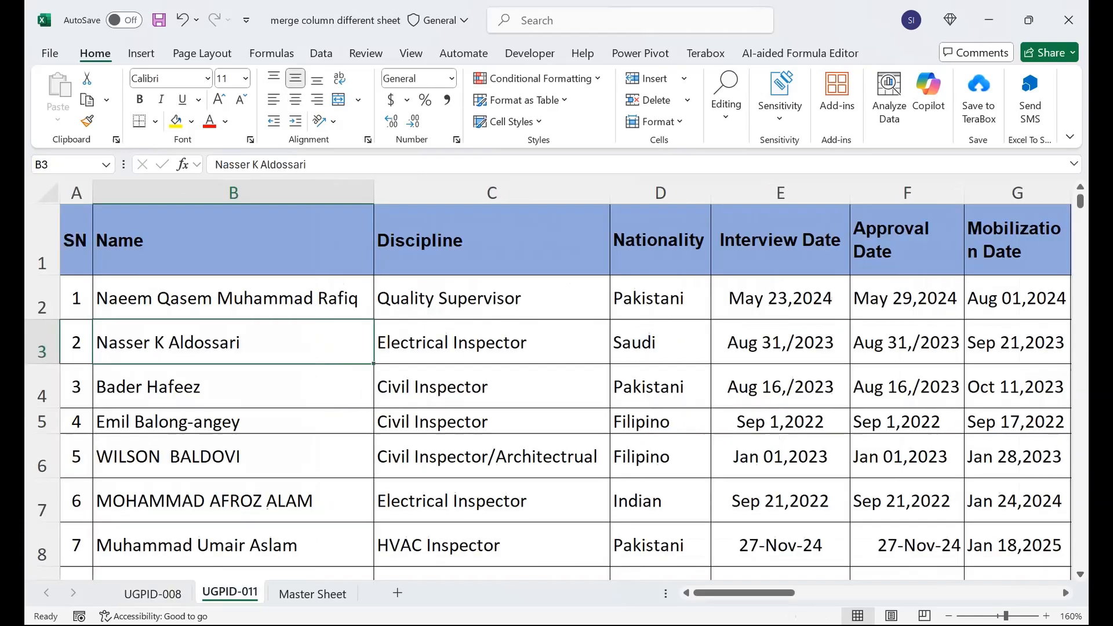
{"action": "left_click", "coordinate": [76, 193]}
{"action": "right_click", "coordinate": [76, 193]}
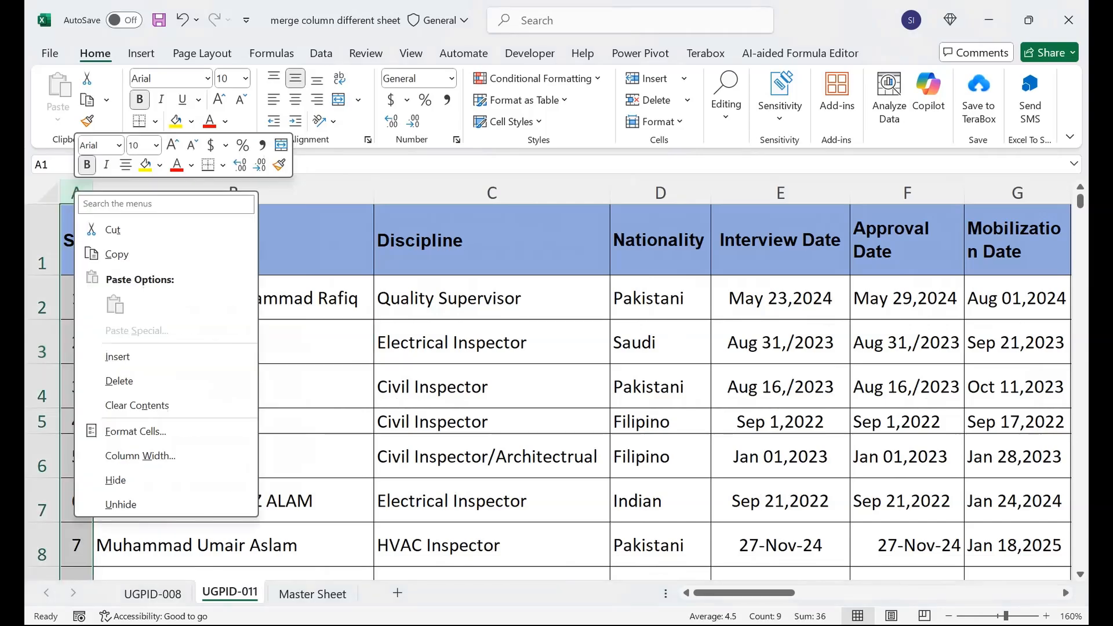
{"action": "left_click", "coordinate": [117, 357]}
Enter =B2&"-"&C2 in A2 of UGPID-011 and fill it down alongside the data rows.
{"action": "left_click", "coordinate": [103, 298]}
{"action": "type", "text": "="}
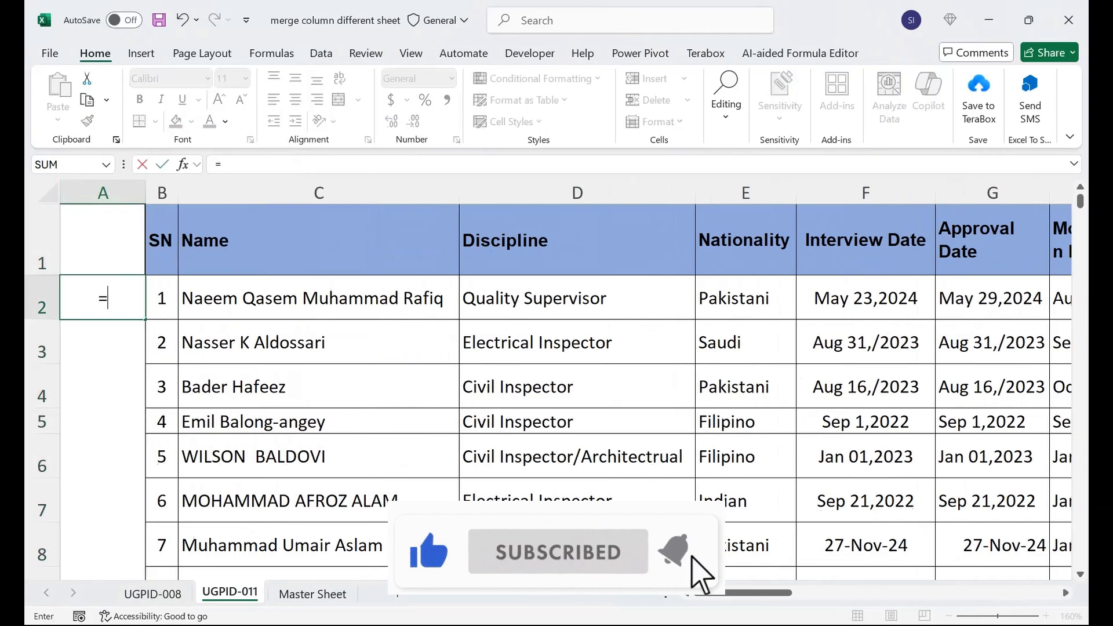
{"action": "key", "text": "Right"}
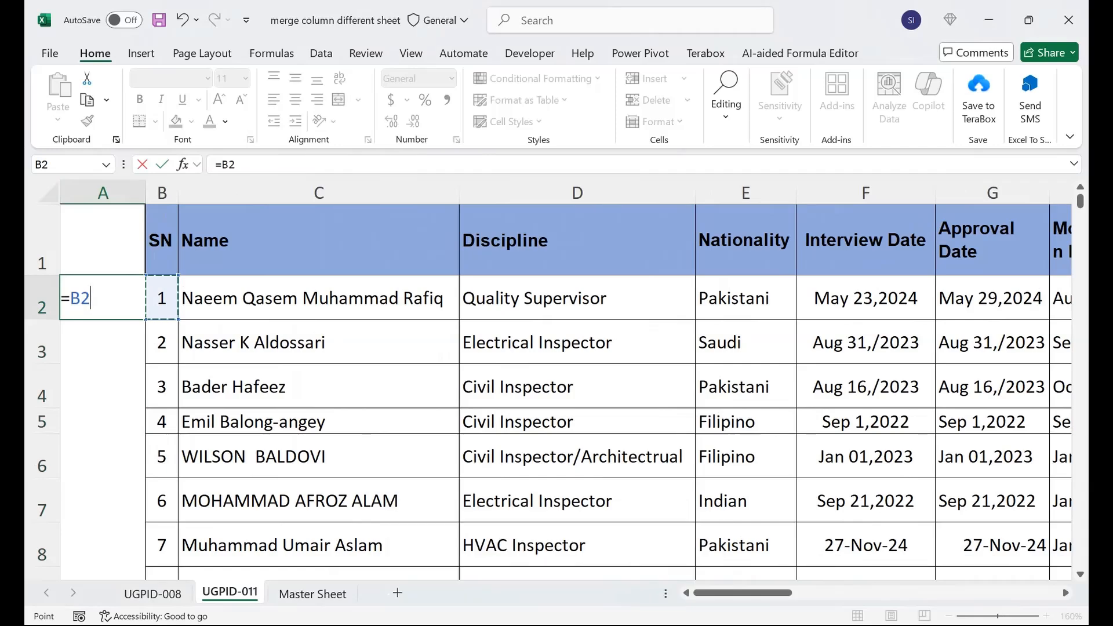
{"action": "type", "text": "&\"-\"&C2"}
{"action": "key", "text": "ctrl+Return"}
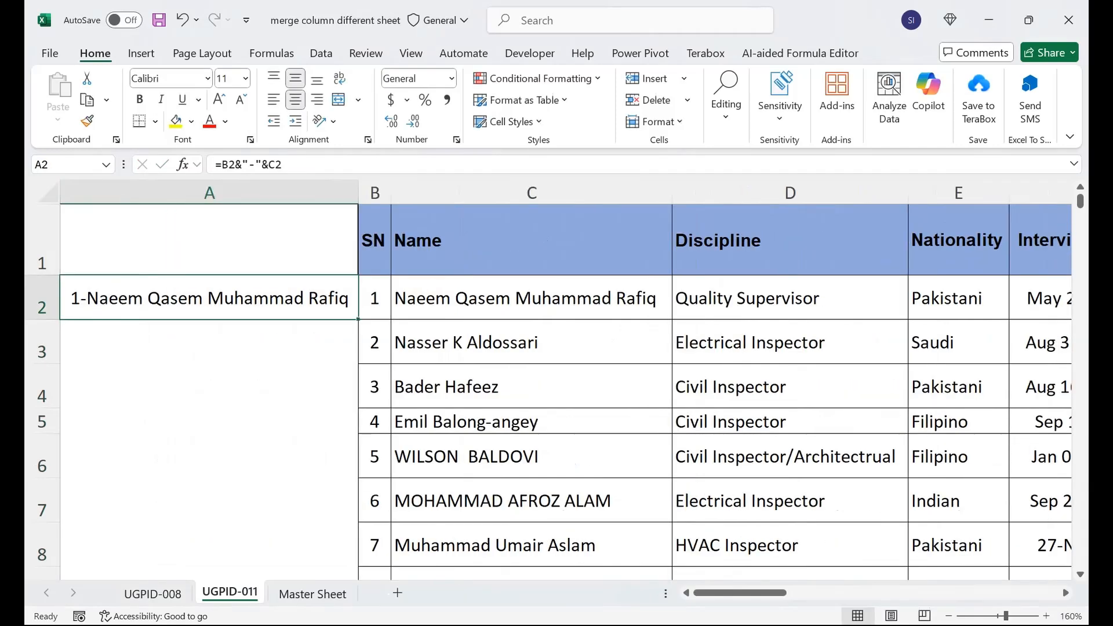
{"action": "double_click", "coordinate": [359, 319]}
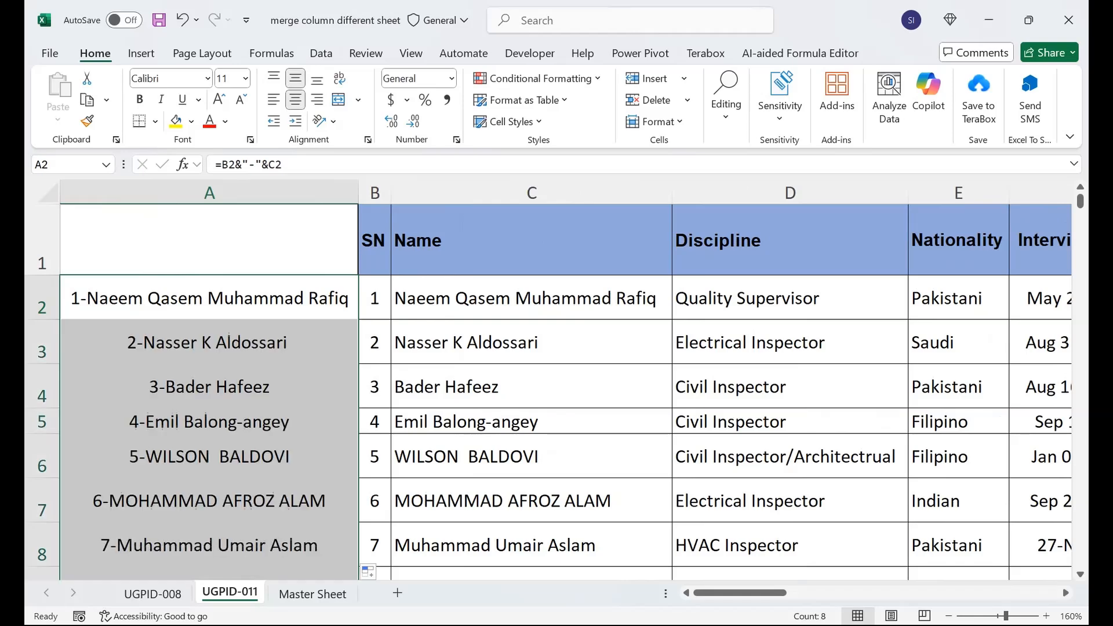
Narrow the helper column A on the UGPID-011 and UGPID-008 sheets.
{"action": "left_click_drag", "start_coordinate": [358, 192], "coordinate": [108, 192]}
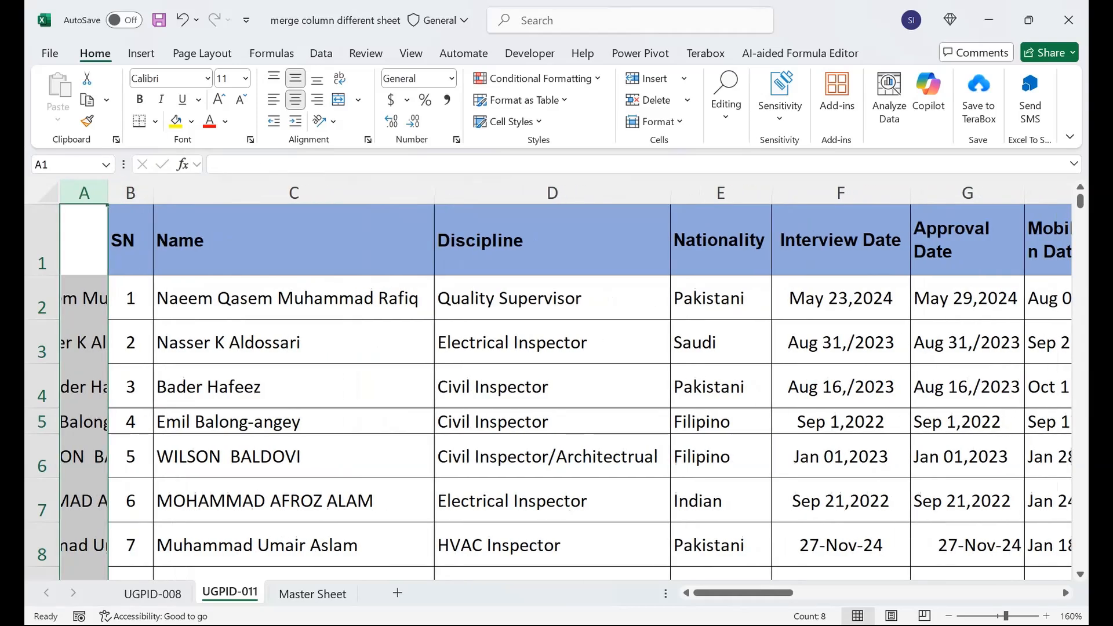
{"action": "left_click", "coordinate": [131, 421]}
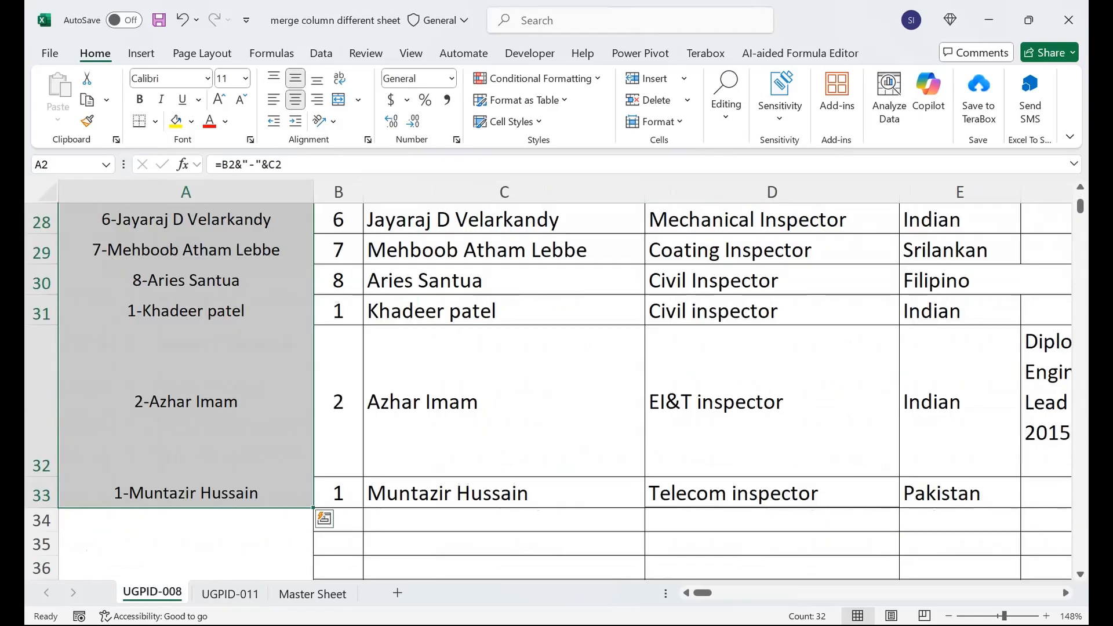
{"action": "left_click_drag", "start_coordinate": [186, 413], "coordinate": [186, 229]}
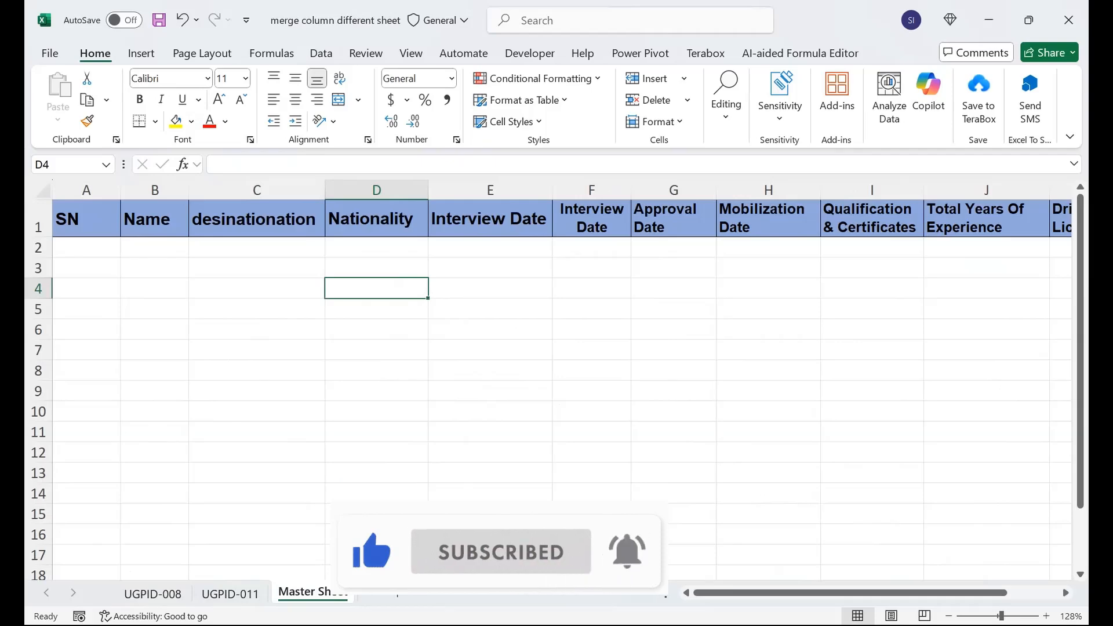
Insert a blank column before the SN column on the Master Sheet.
{"action": "left_click", "coordinate": [87, 189]}
{"action": "right_click", "coordinate": [70, 190]}
{"action": "left_click", "coordinate": [102, 360]}
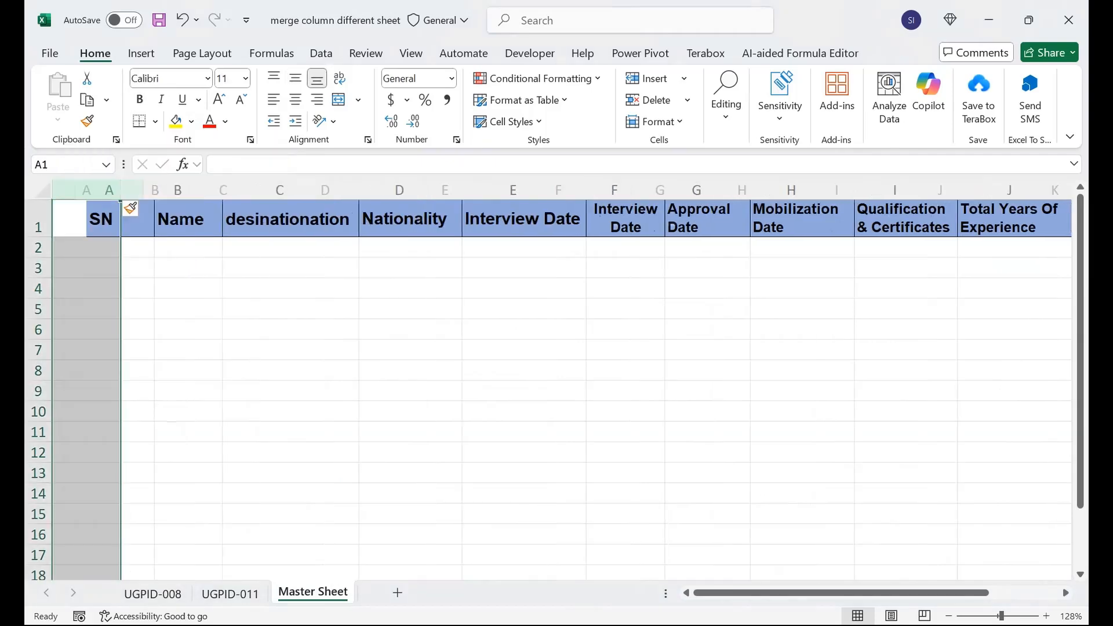
Start a VSTACK formula in A2 of the Master Sheet with 'UGPID-008'!A2:A33 as the first array.
{"action": "type", "text": "=VSTACK("}
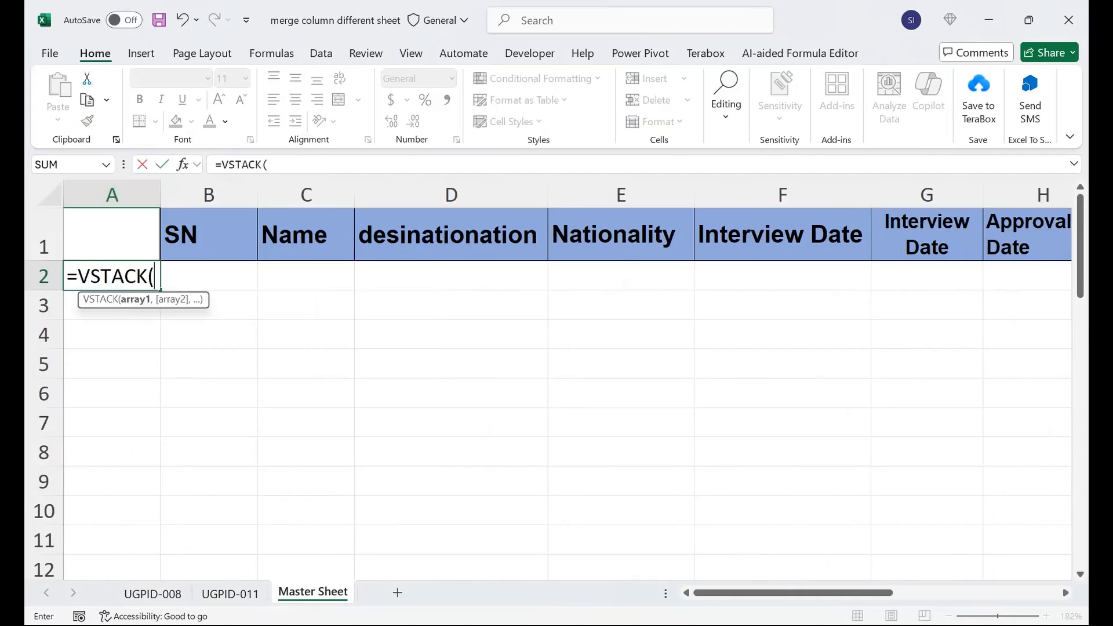
{"action": "left_click", "coordinate": [152, 592]}
{"action": "key", "text": "Down"}
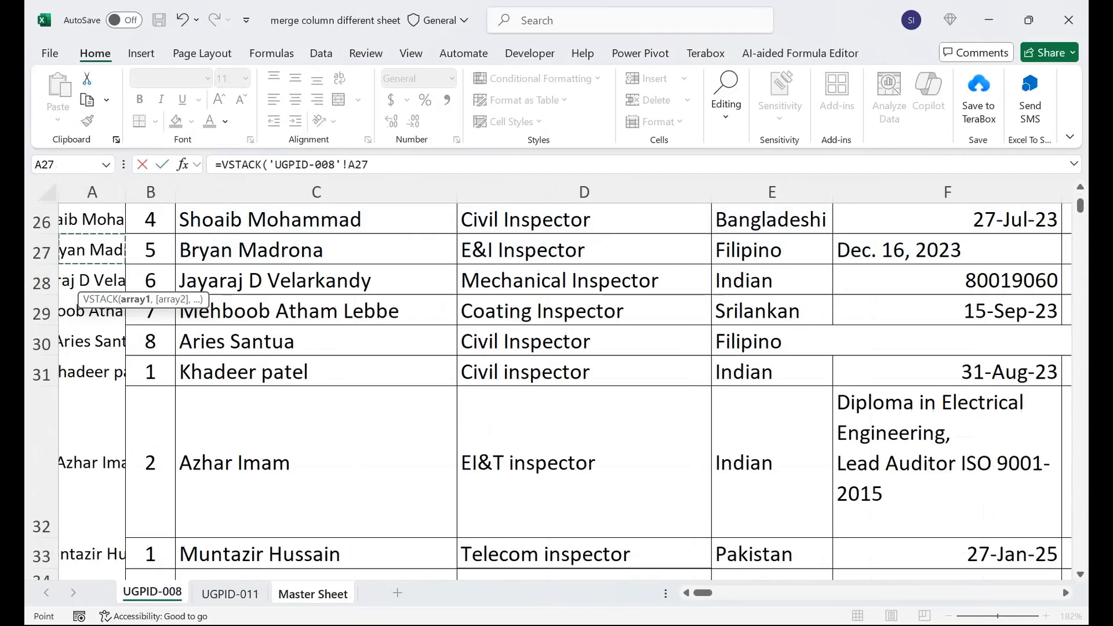
{"action": "key", "text": "ctrl+Up"}
{"action": "key", "text": "Down"}
{"action": "key", "text": "Up"}
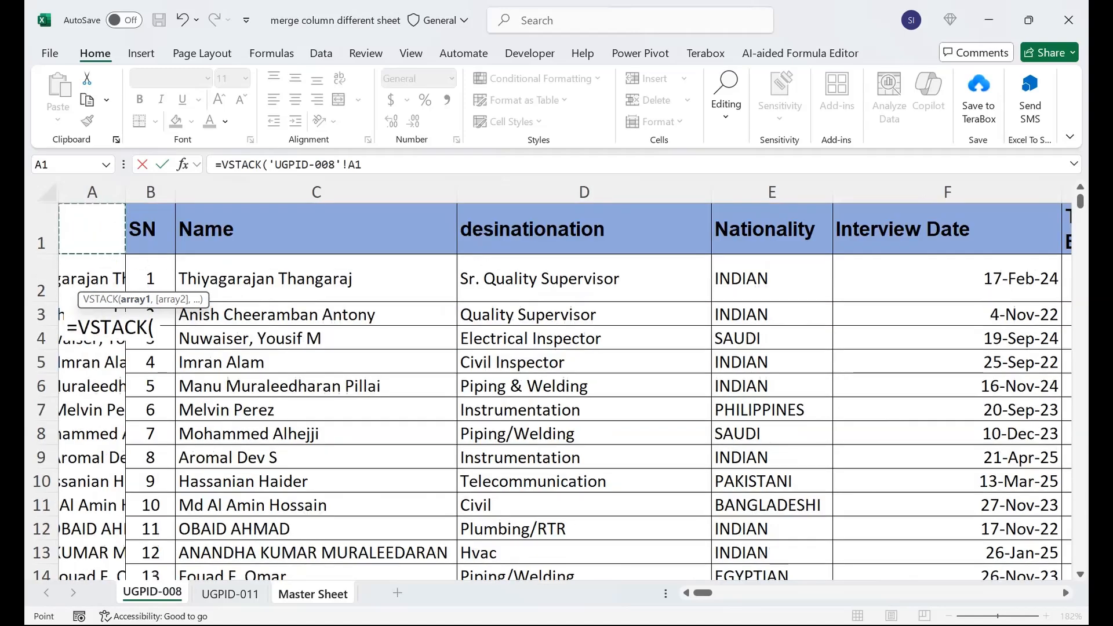
{"action": "key", "text": "ctrl+shift+Down"}
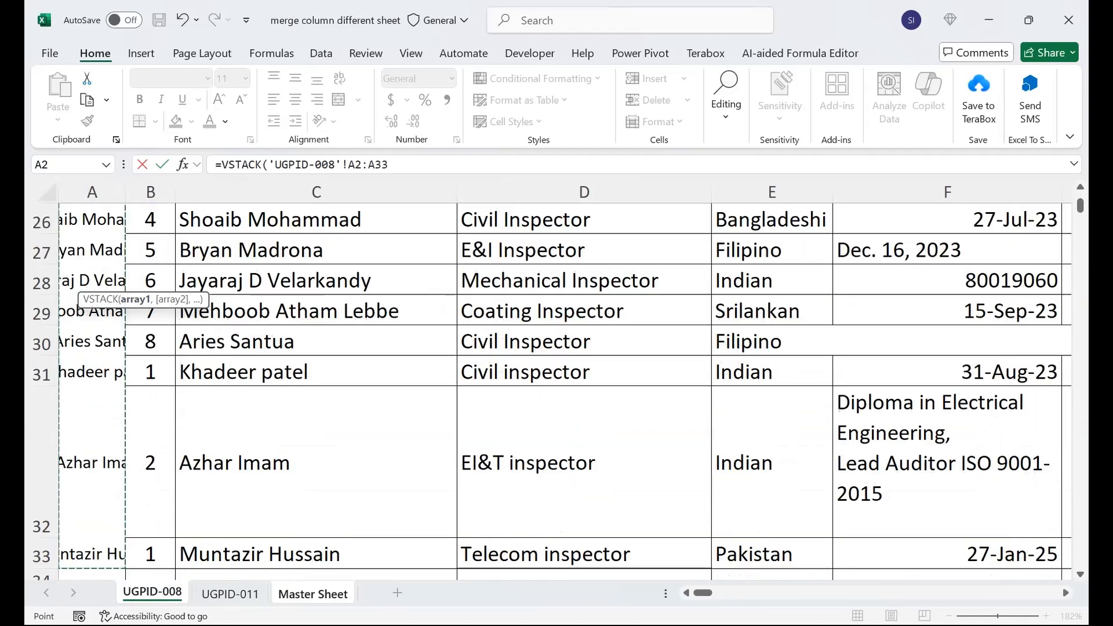
{"action": "type", "text": ","}
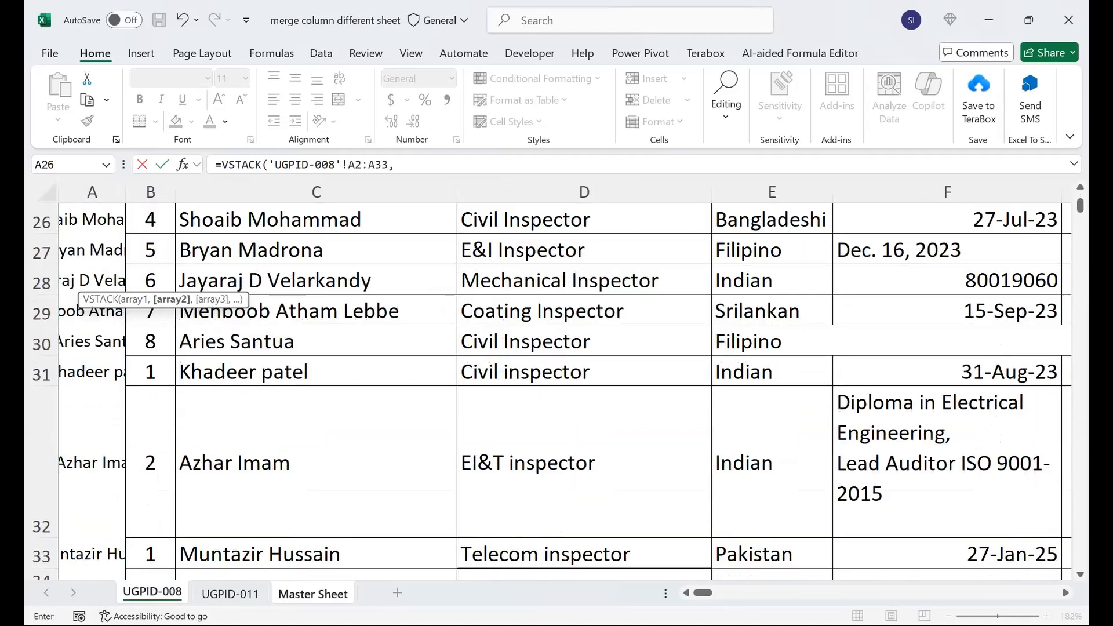
Add 'UGPID-011'!A2:A9 as the second VSTACK array and complete the formula.
{"action": "key", "text": "ctrl+Page_Down"}
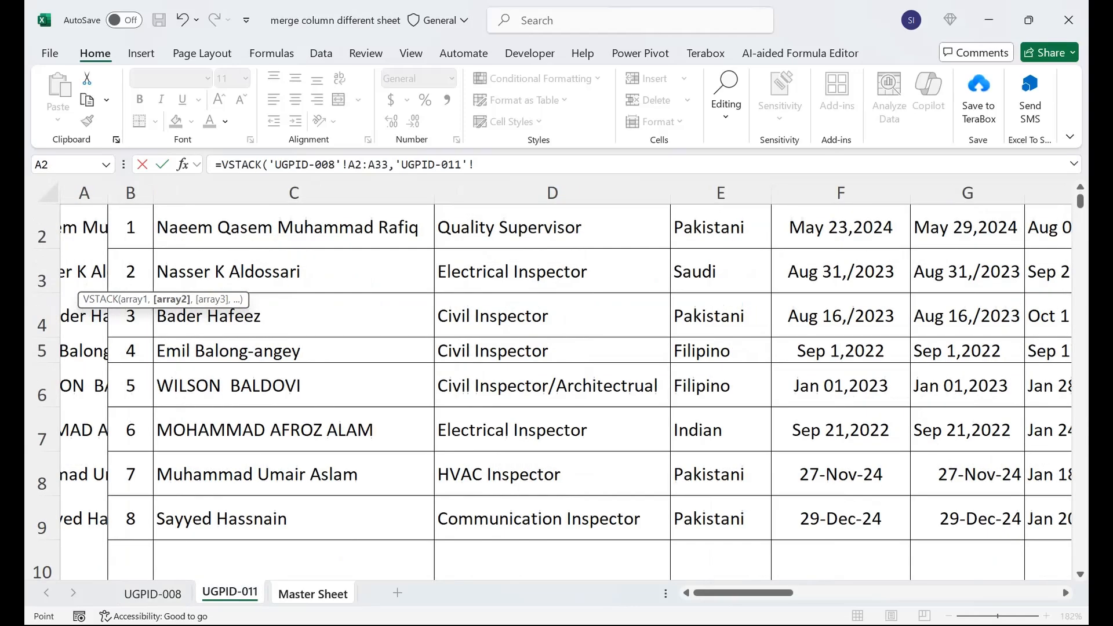
{"action": "key", "text": "Up"}
{"action": "key", "text": "Down"}
{"action": "key", "text": "ctrl+shift+Up"}
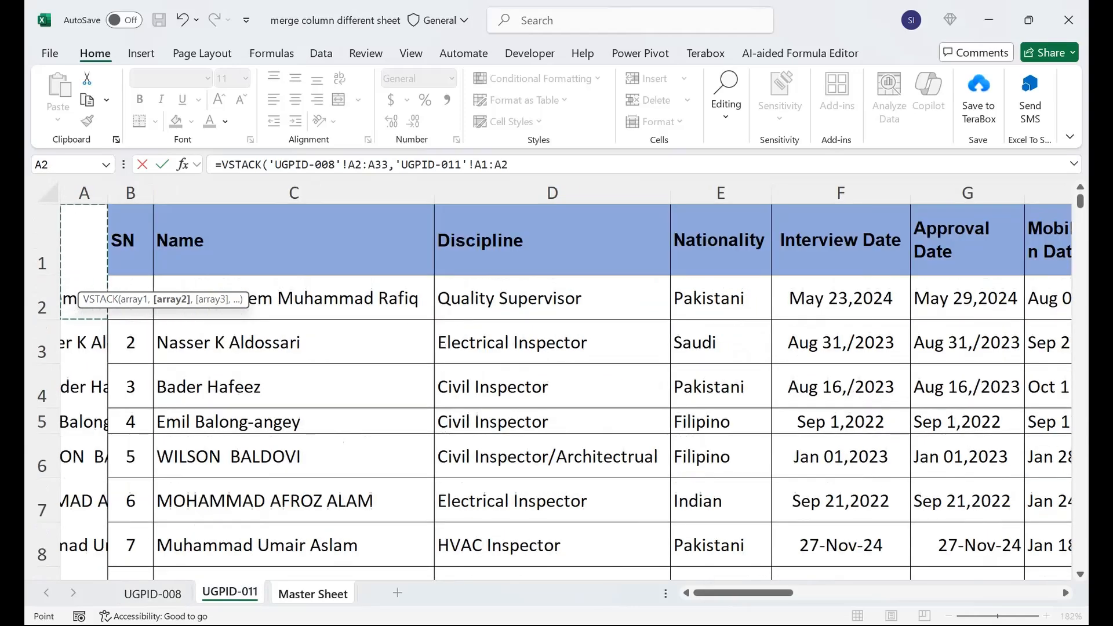
{"action": "key", "text": "ctrl+shift+Down"}
{"action": "key", "text": "ctrl+shift+Down"}
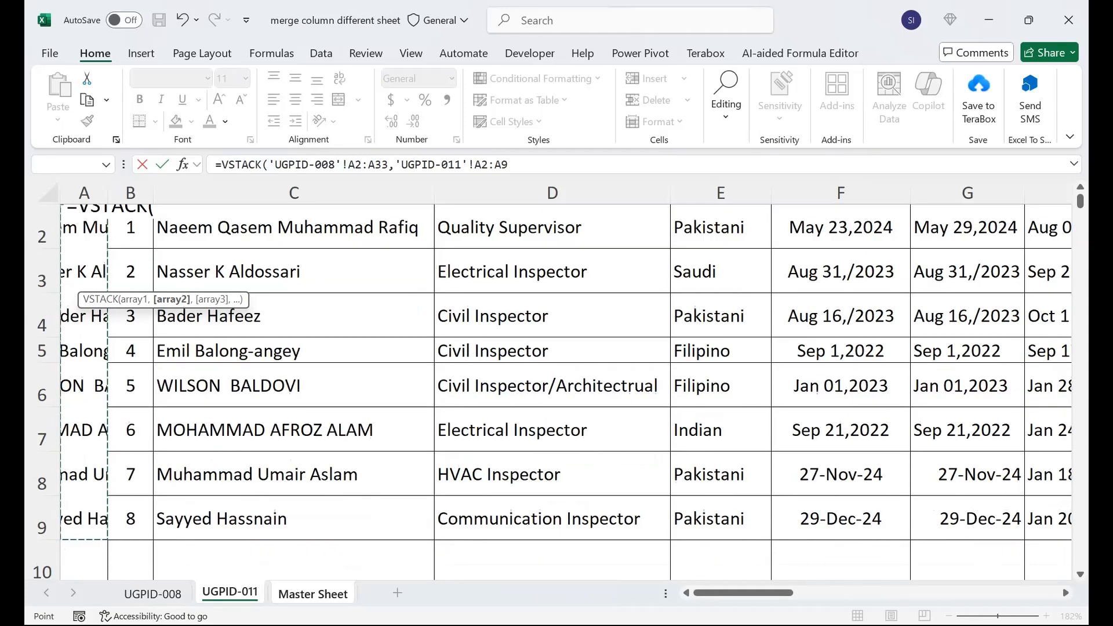
{"action": "key", "text": "Return"}
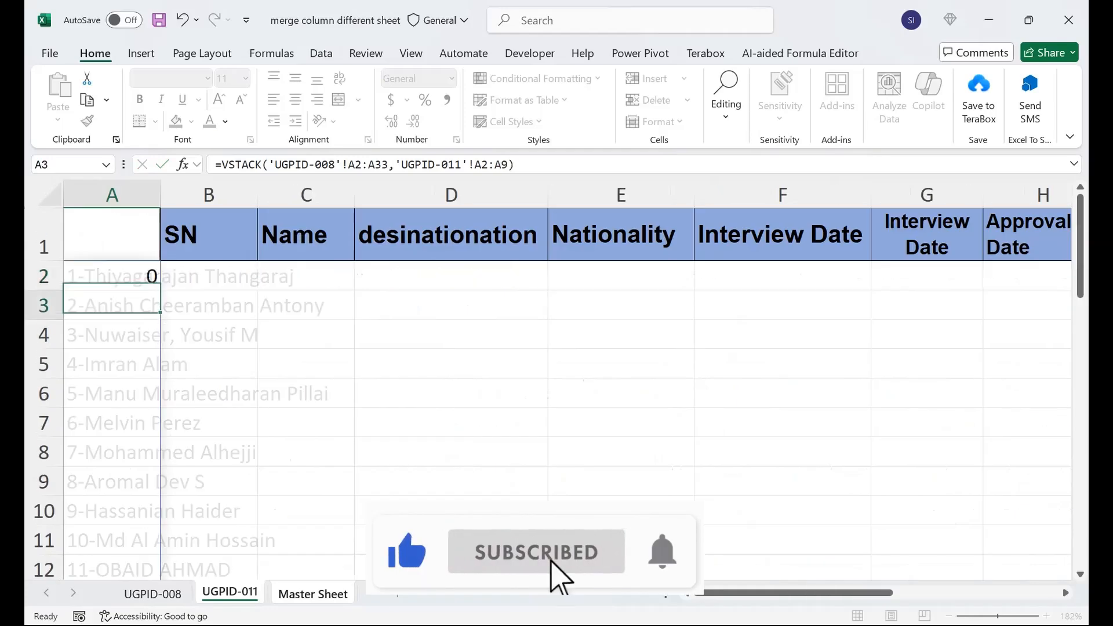
Extract the serial number in B2 of the Master Sheet with =TEXTBEFORE(A2,"-").
{"action": "key", "text": "Right"}
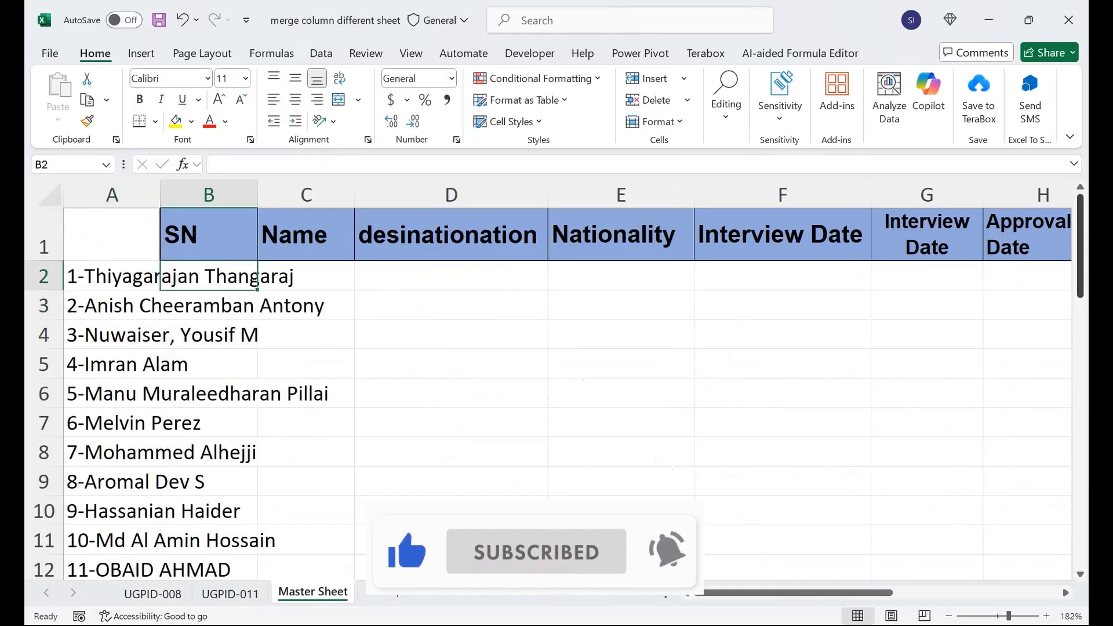
{"action": "scroll", "coordinate": [556, 377], "scroll_direction": "down", "scroll_amount": 8}
{"action": "type", "text": "="}
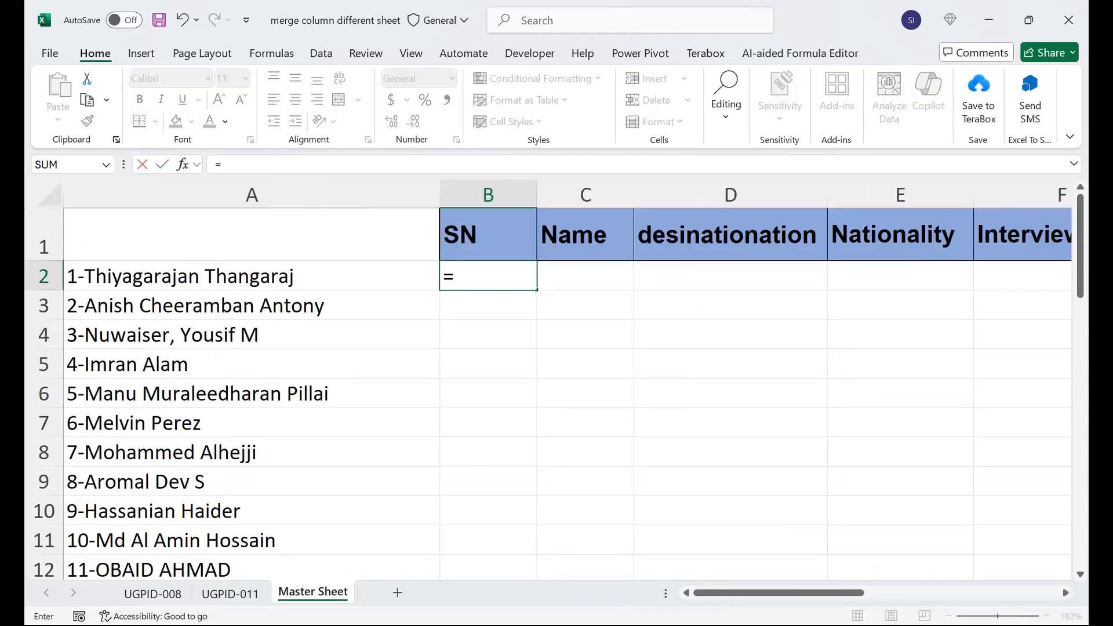
{"action": "type", "text": "TEXTBEFORE("}
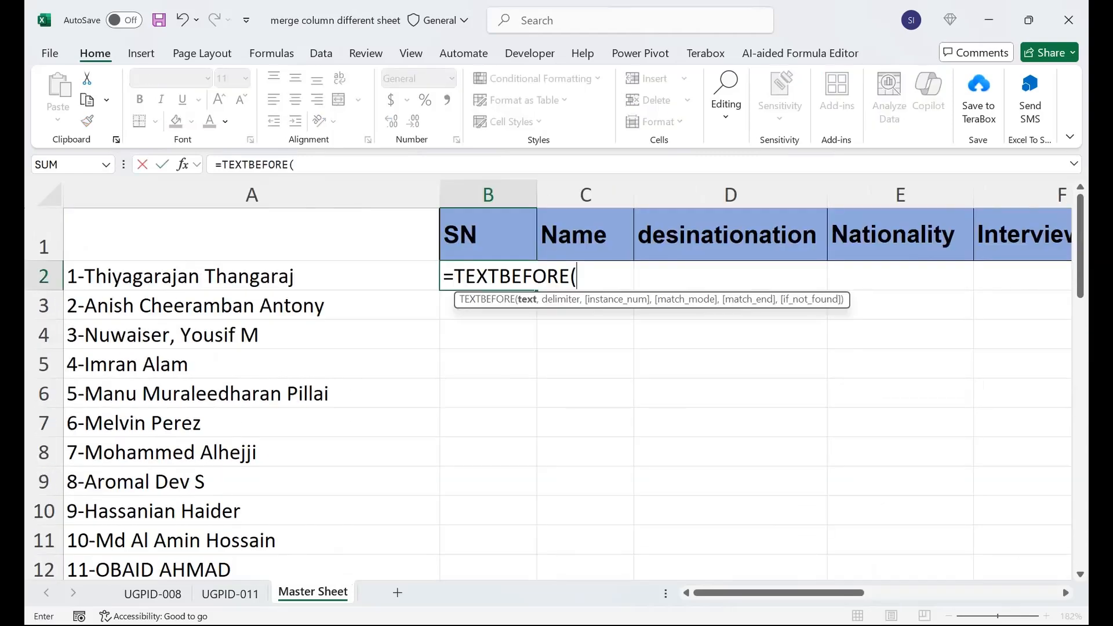
{"action": "key", "text": "Left"}
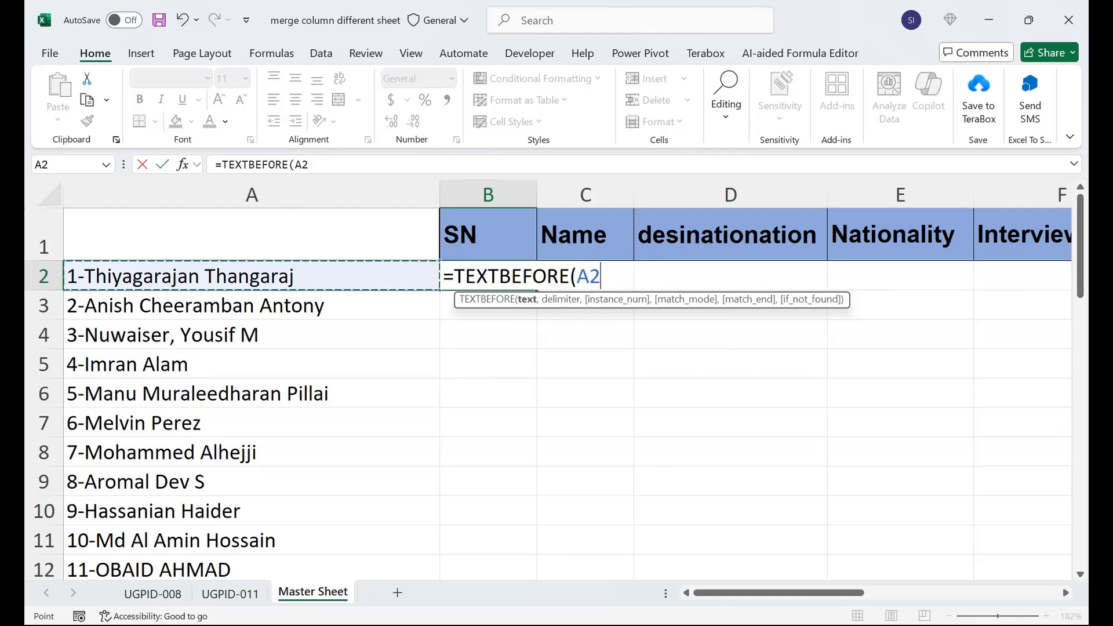
{"action": "type", "text": ",\""}
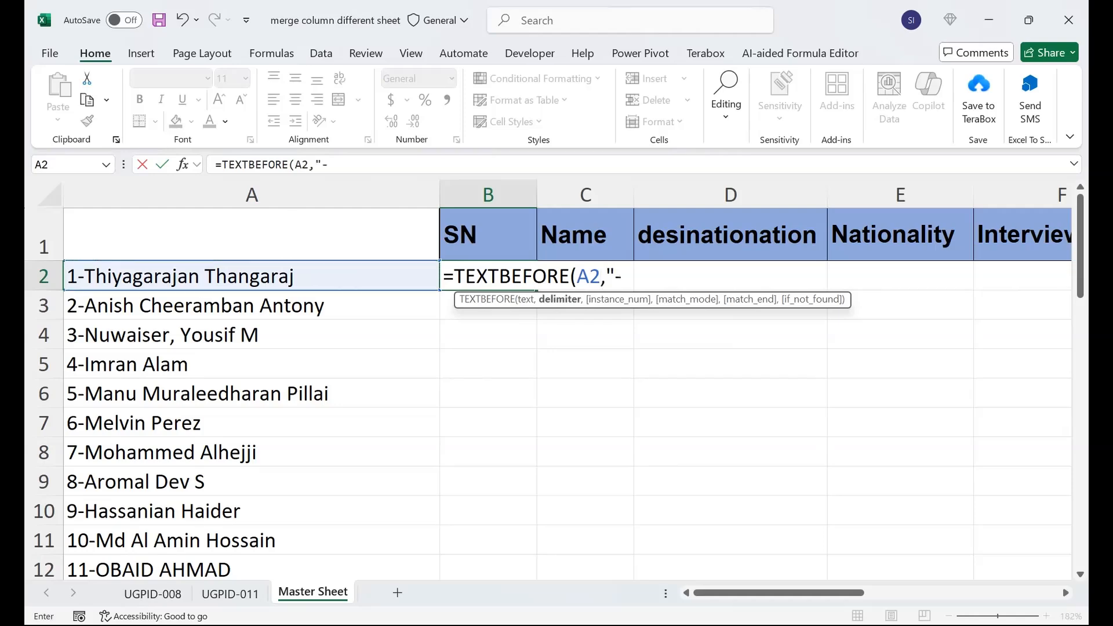
{"action": "type", "text": "-\")"}
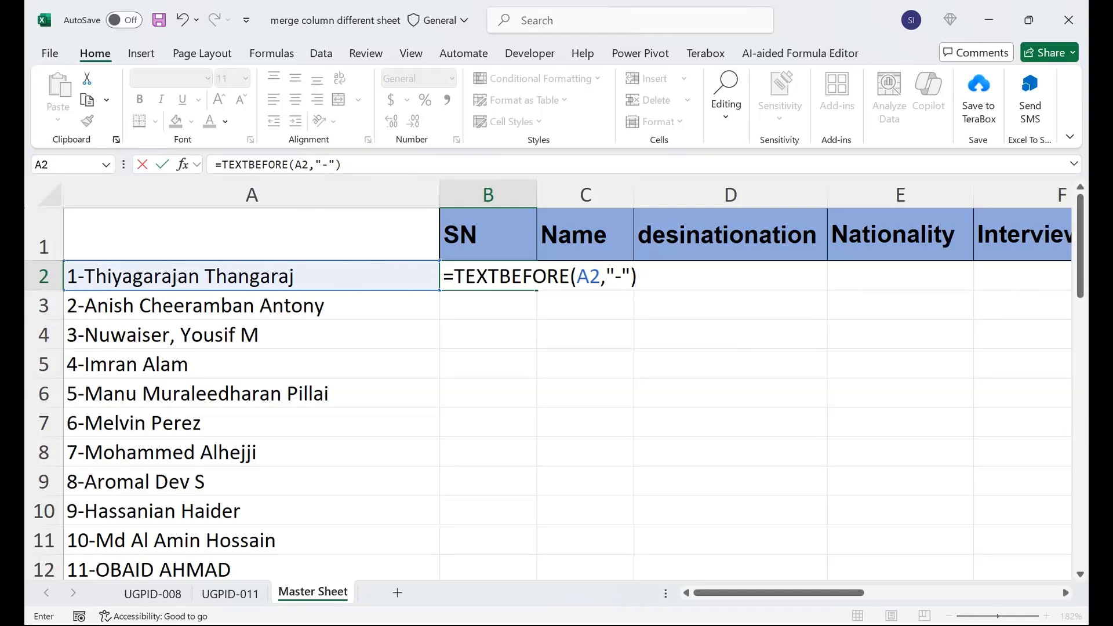
{"action": "key", "text": "Return"}
{"action": "key", "text": "Up"}
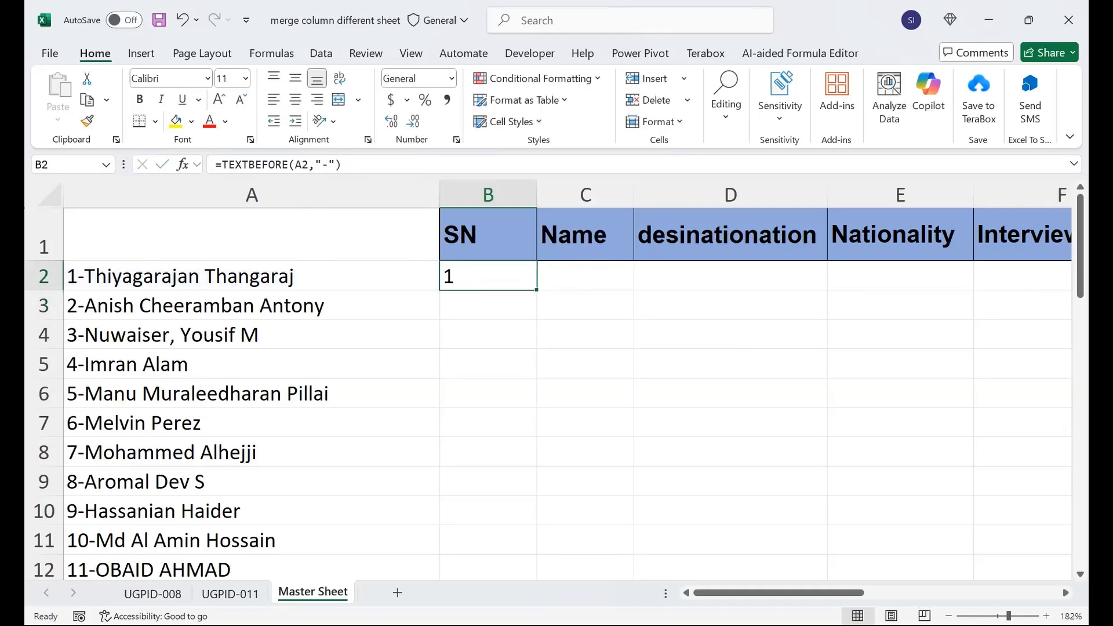
Fill the TEXTBEFORE formula from B2 down to B41 and centre the filled SN values.
{"action": "left_click_drag", "start_coordinate": [536, 290], "coordinate": [537, 560]}
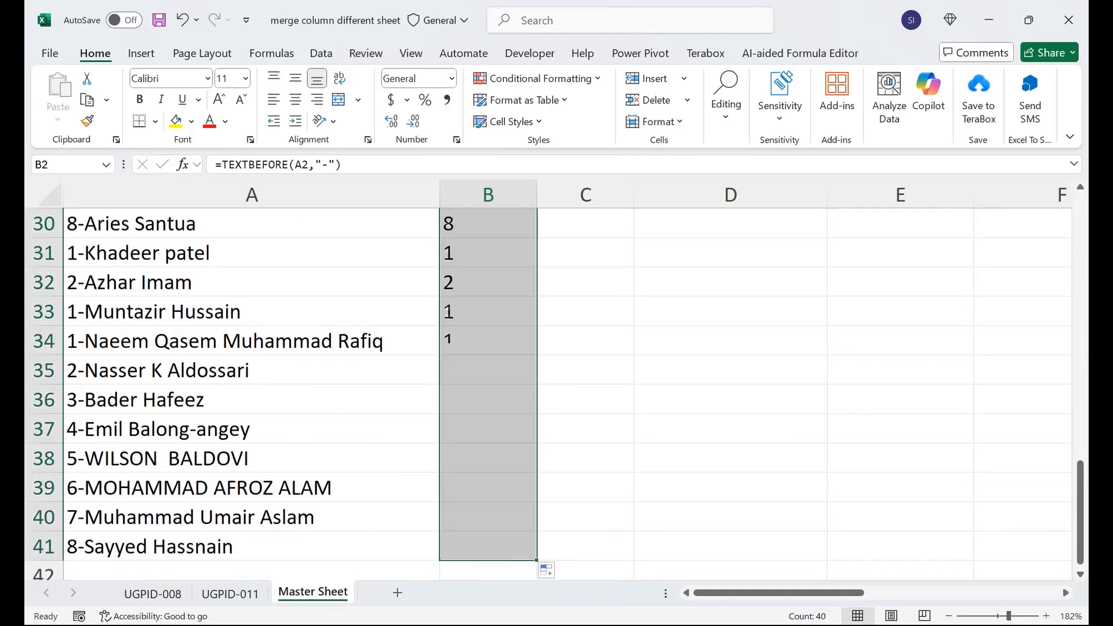
{"action": "key", "text": "ctrl+BackSpace"}
{"action": "left_click", "coordinate": [296, 100]}
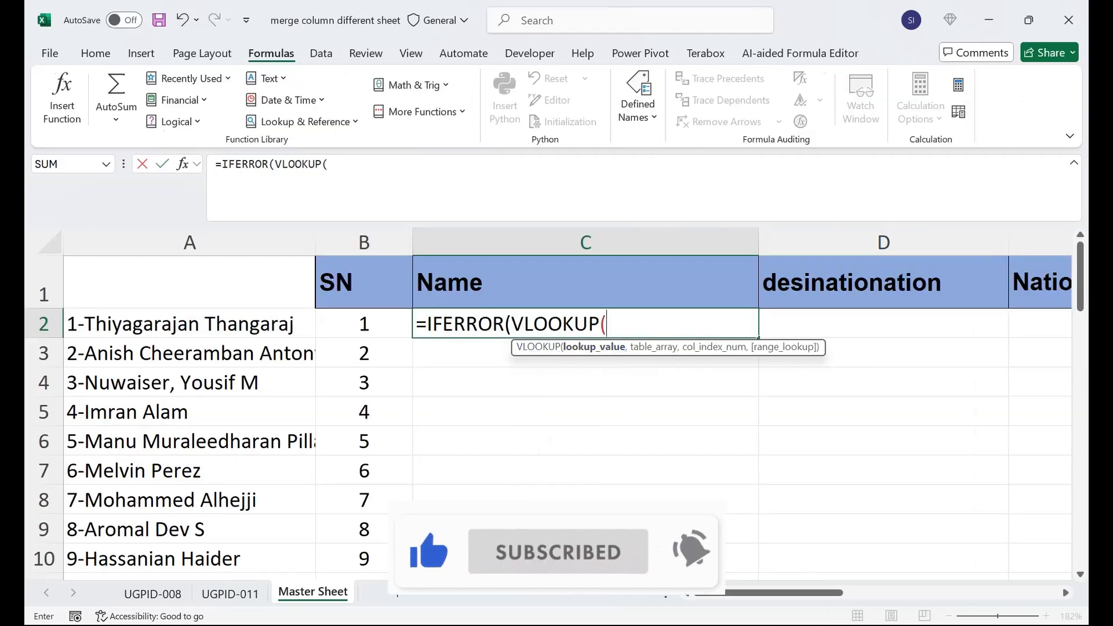
Give the VLOOKUP inside C2's IFERROR formula the column-locked lookup value $A2.
{"action": "left_click", "coordinate": [190, 324]}
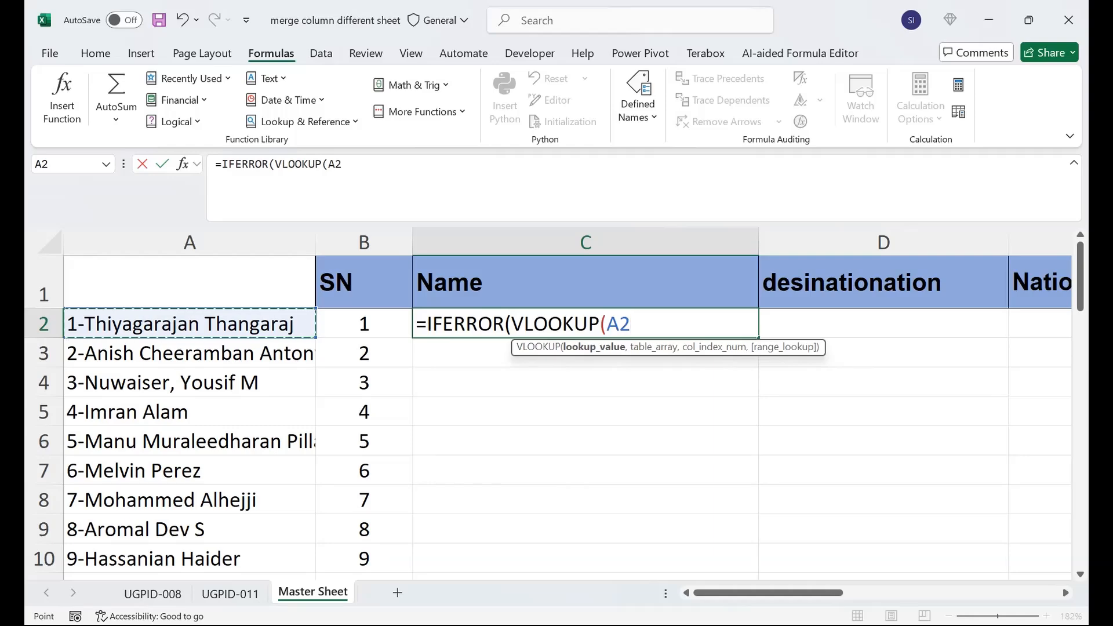
{"action": "key", "text": "F4"}
{"action": "key", "text": "F4"}
{"action": "key", "text": "F4"}
{"action": "type", "text": ","}
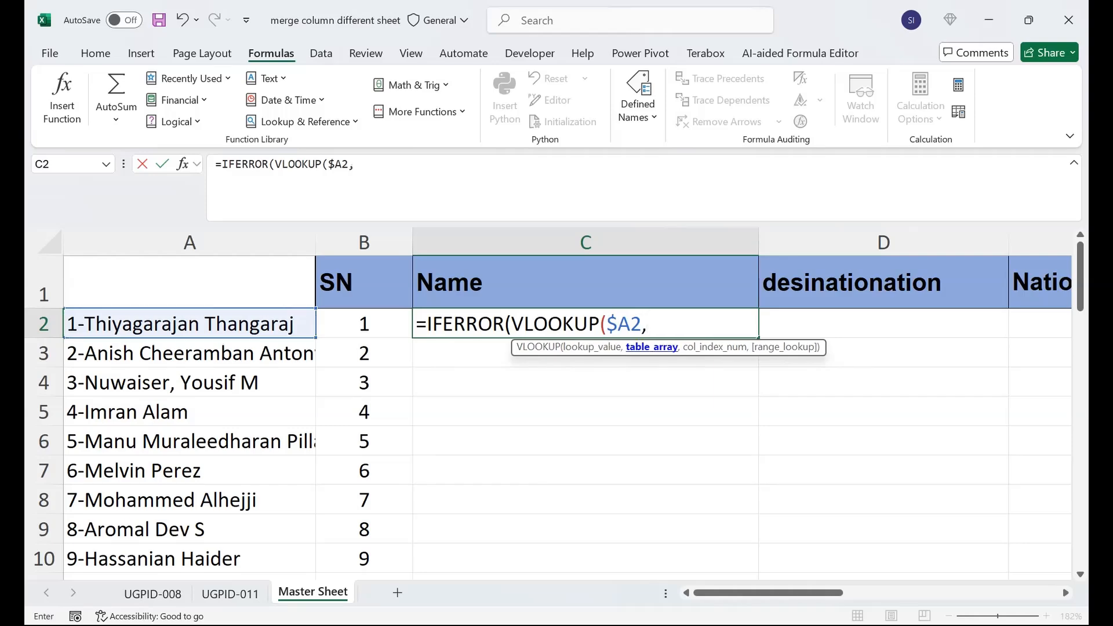
Add the absolute range 'UGPID-008'!$A$1:$U$33 as the table array of the VLOOKUP.
{"action": "left_click", "coordinate": [153, 592]}
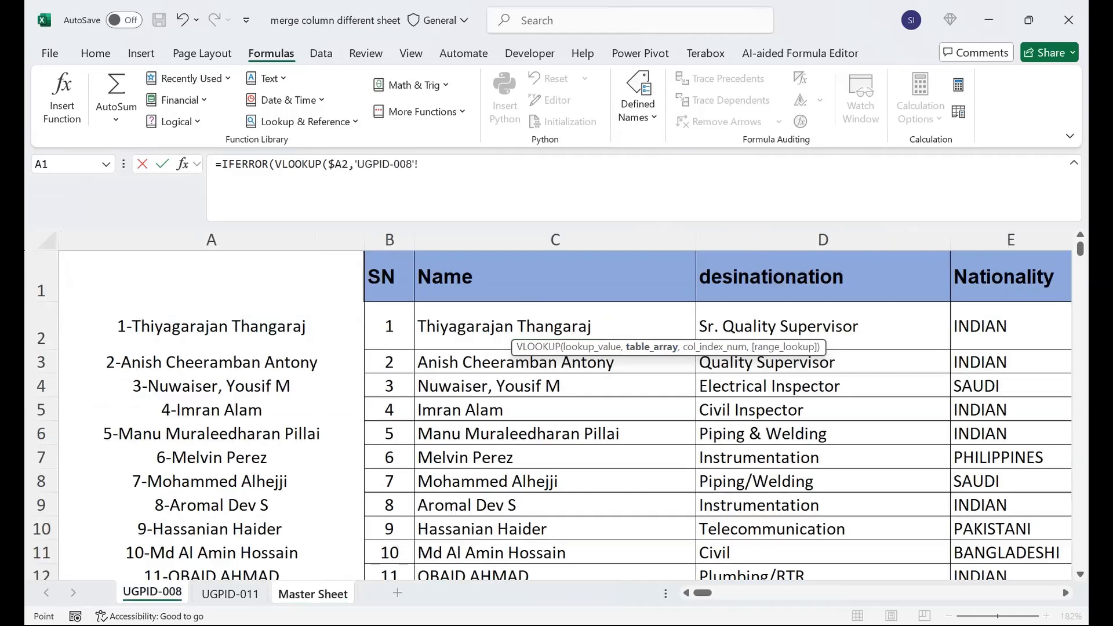
{"action": "left_click", "coordinate": [211, 277]}
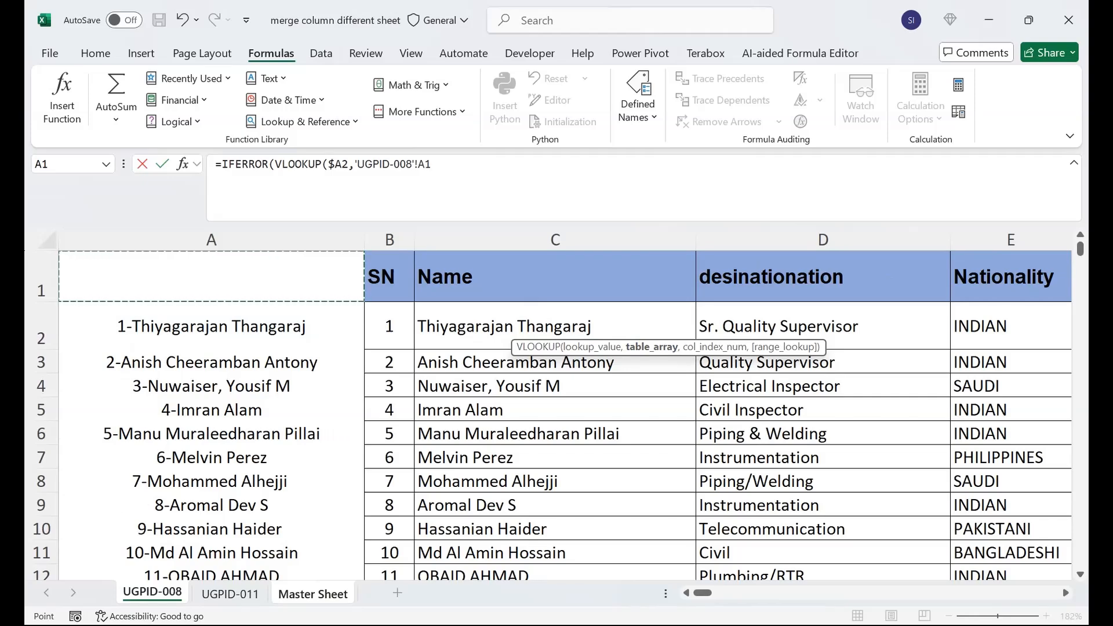
{"action": "left_click_drag", "start_coordinate": [211, 277], "coordinate": [820, 560]}
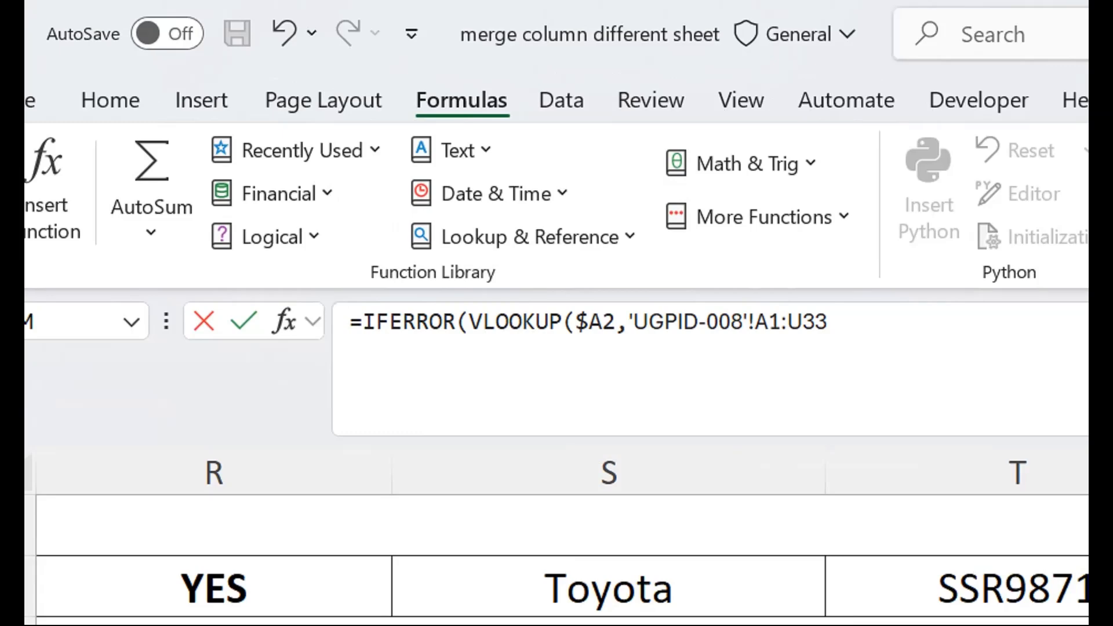
{"action": "key", "text": "F4"}
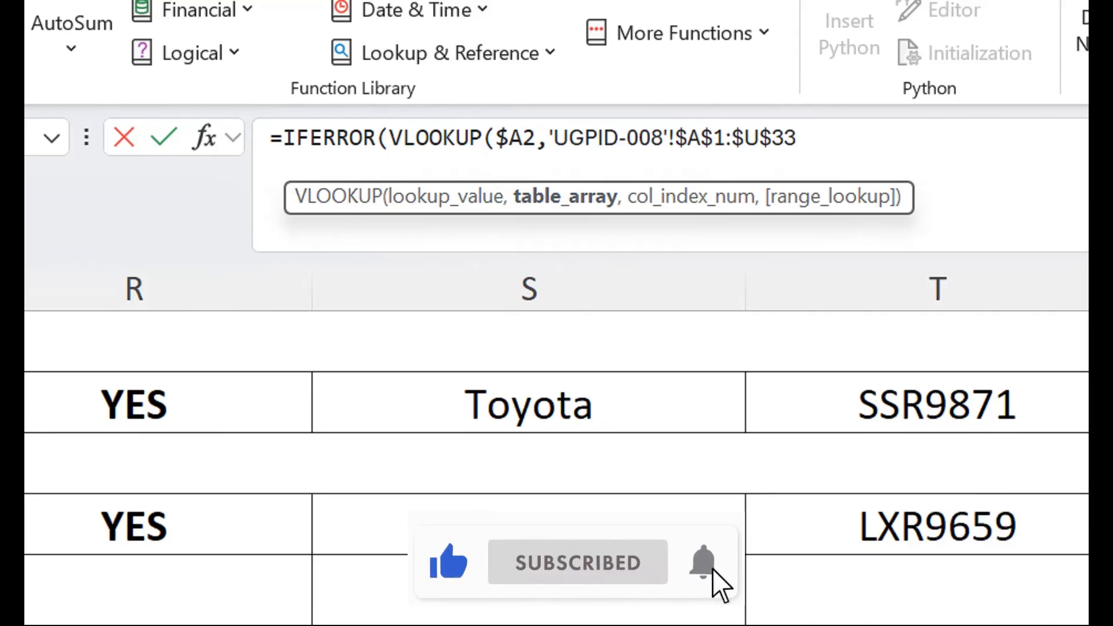
{"action": "type", "text": ","}
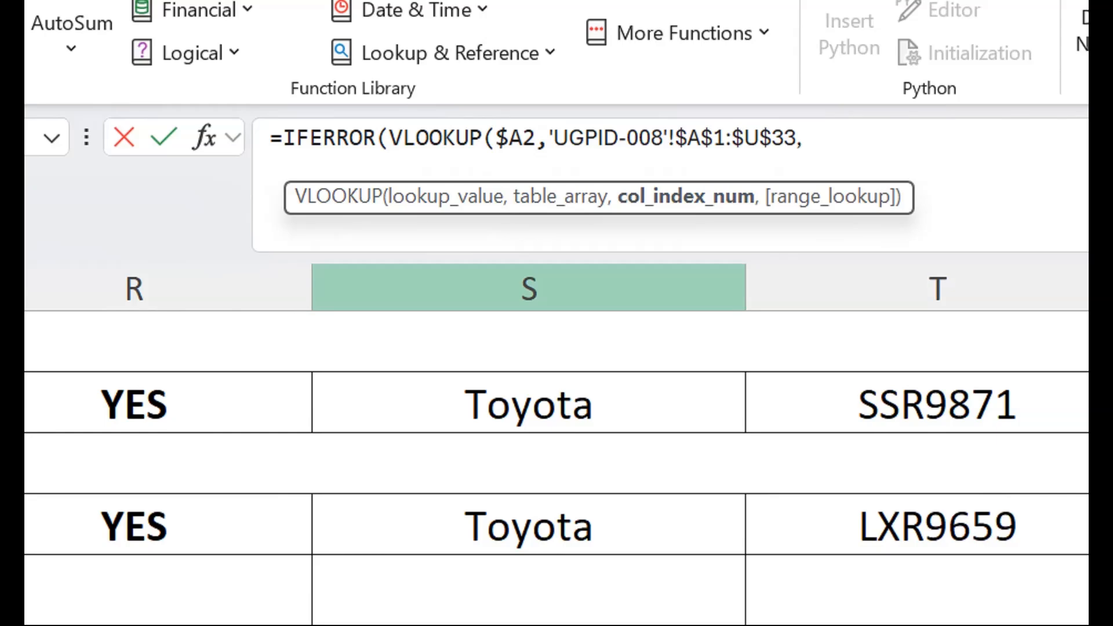
Nest a MATCH function as the VLOOKUP's column index, with the row-locked header 'Master Sheet'!C$1 as lookup value.
{"action": "type", "text": "matc"}
{"action": "key", "text": "Tab"}
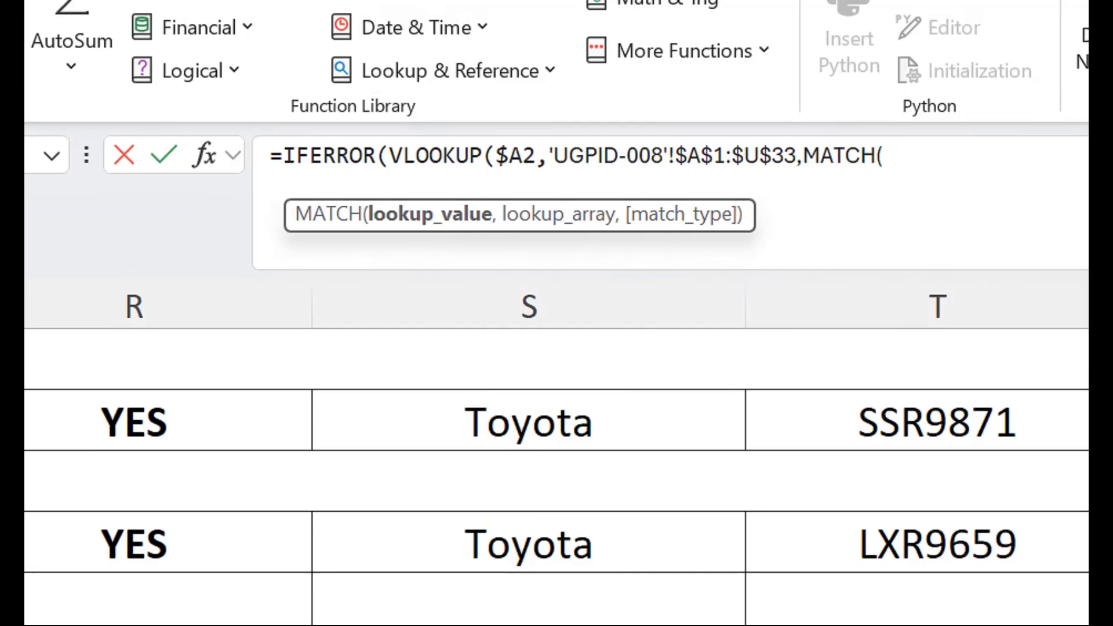
{"action": "left_click", "coordinate": [389, 177]}
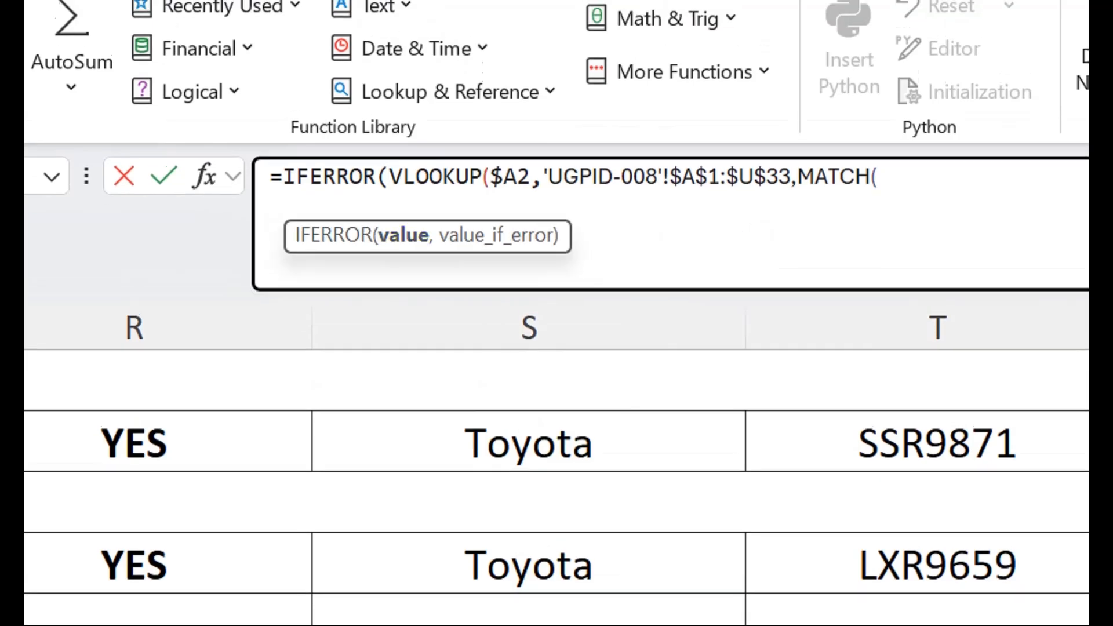
{"action": "left_click", "coordinate": [877, 176]}
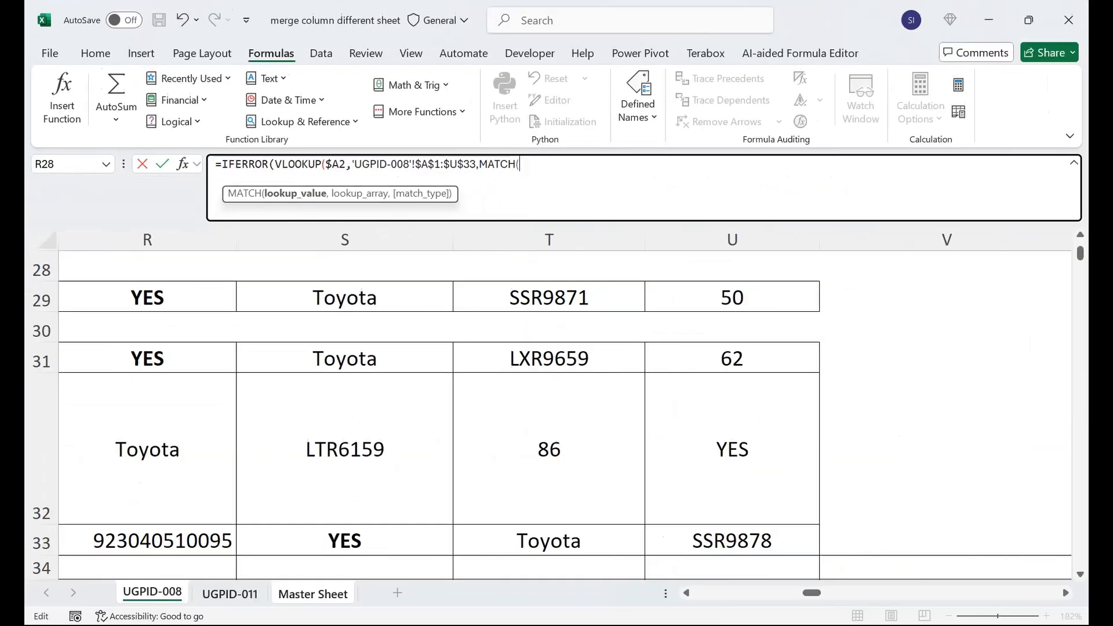
{"action": "left_click", "coordinate": [313, 593]}
{"action": "left_click", "coordinate": [585, 282]}
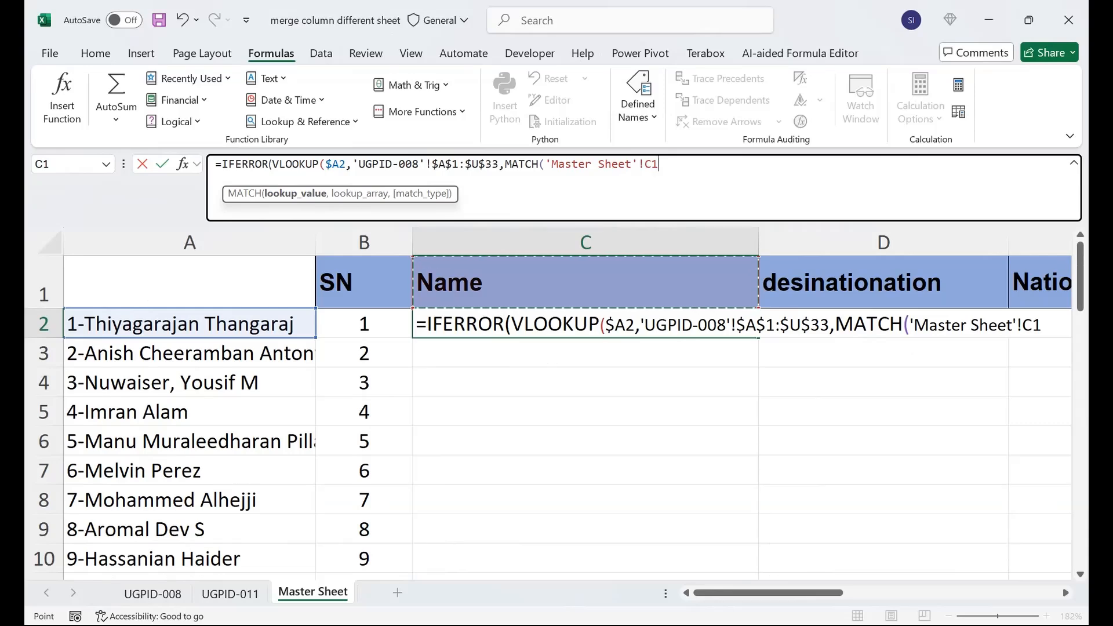
{"action": "key", "text": "F4"}
{"action": "key", "text": "F4"}
{"action": "type", "text": ","}
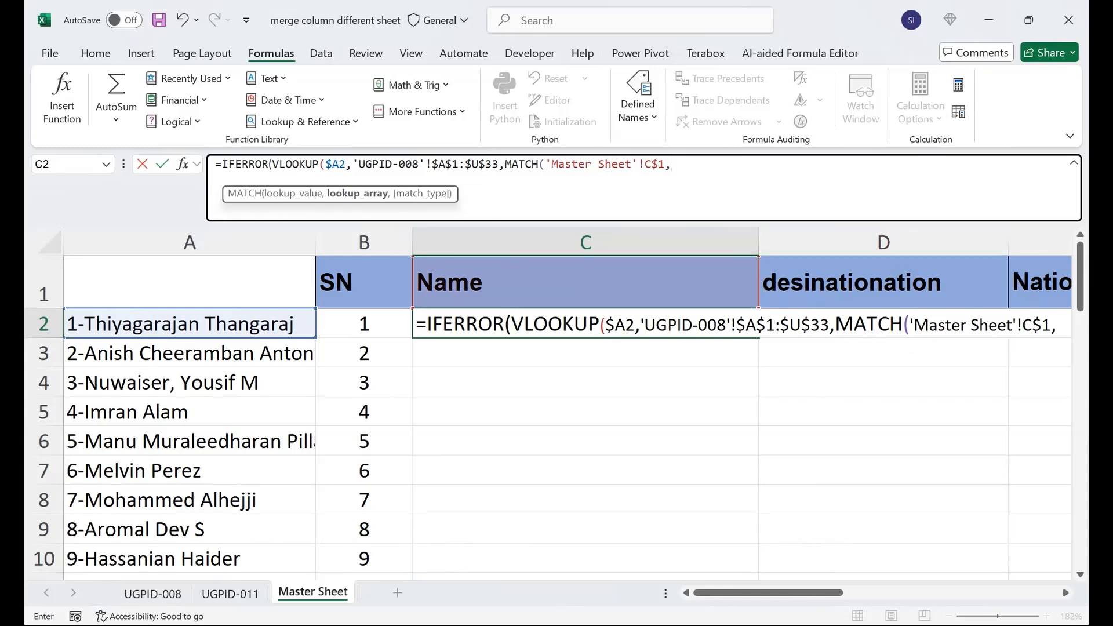
Set the MATCH lookup array to the absolute header range 'UGPID-008'!$A$1:$U$1.
{"action": "left_click", "coordinate": [152, 592]}
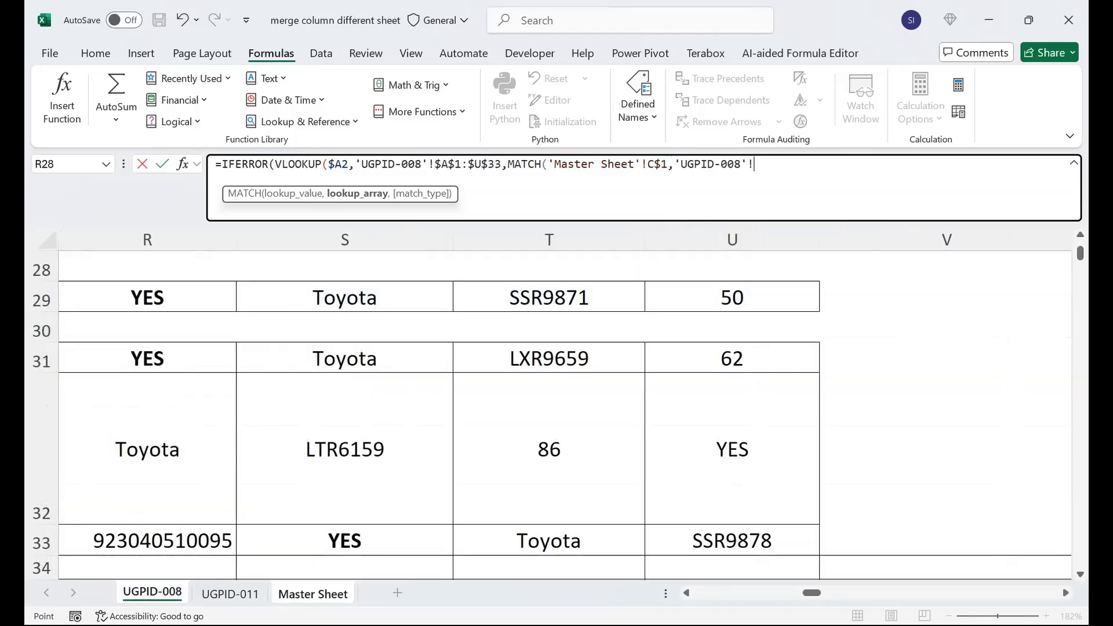
{"action": "key", "text": "Down"}
{"action": "key", "text": "Up"}
{"action": "key", "text": "Up"}
{"action": "key", "text": "Home"}
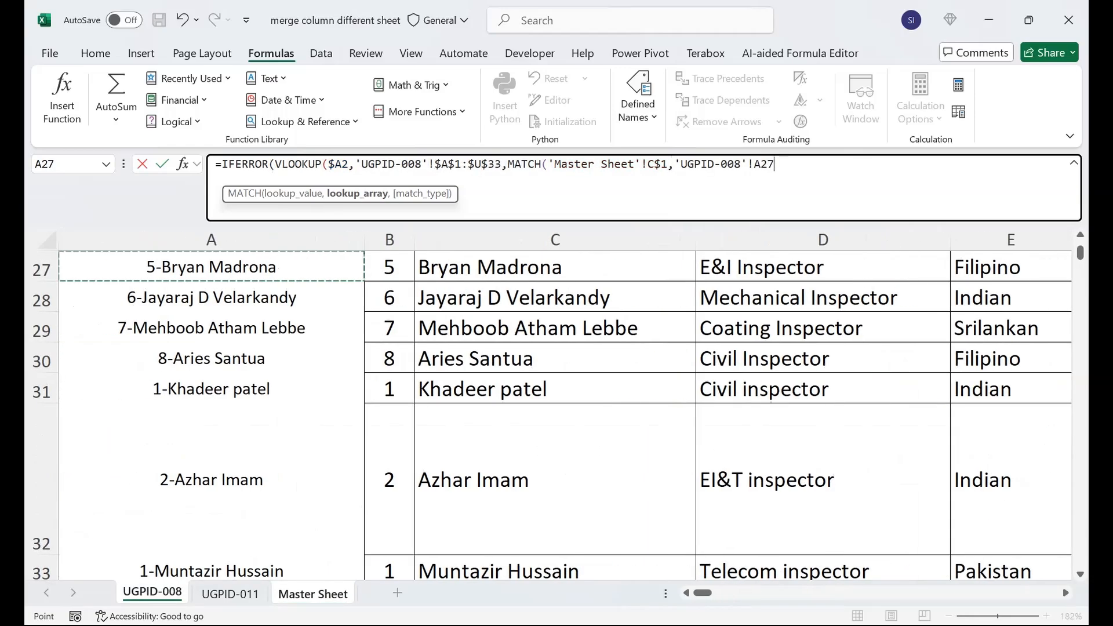
{"action": "key", "text": "ctrl+Up"}
{"action": "key", "text": "Up"}
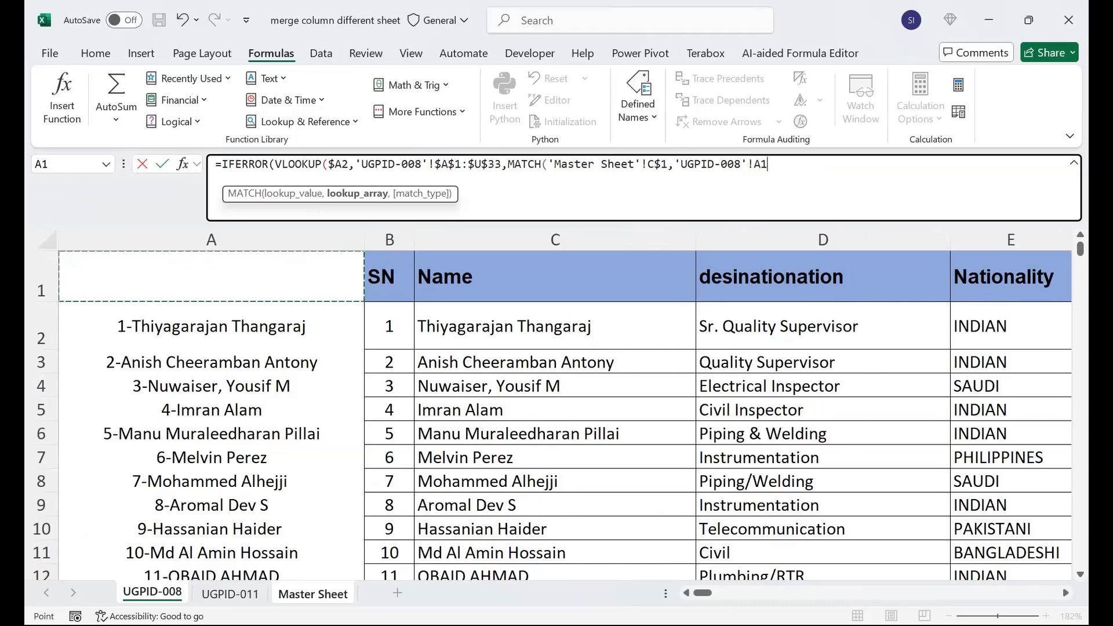
{"action": "key", "text": "shift+Right"}
{"action": "key", "text": "shift+Right"}
{"action": "key", "text": "shift+Right"}
{"action": "key", "text": "shift+Right"}
{"action": "key", "text": "shift+Right"}
{"action": "key", "text": "shift+Right"}
{"action": "key", "text": "shift+Right"}
{"action": "key", "text": "shift+Right"}
{"action": "key", "text": "shift+Right"}
{"action": "key", "text": "shift+Right"}
{"action": "key", "text": "shift+Right"}
{"action": "key", "text": "shift+Right"}
{"action": "key", "text": "shift+Right"}
{"action": "key", "text": "shift+Right"}
{"action": "key", "text": "shift+Right"}
{"action": "key", "text": "shift+Right"}
{"action": "key", "text": "shift+Right"}
{"action": "key", "text": "shift+Right"}
{"action": "key", "text": "shift+Right"}
{"action": "key", "text": "shift+Right"}
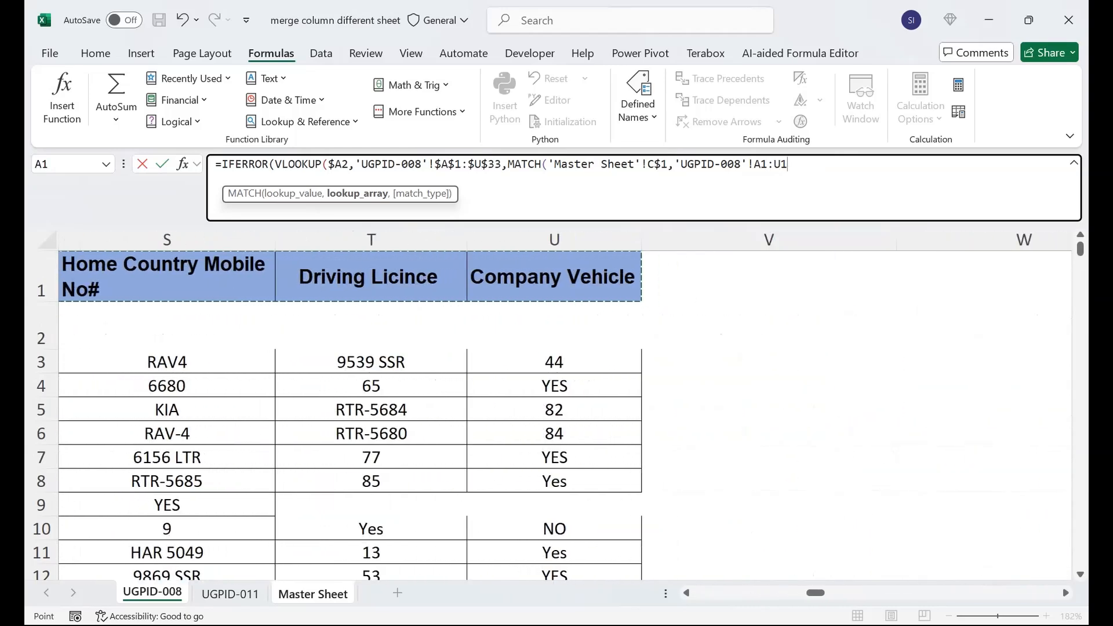
{"action": "key", "text": "F4"}
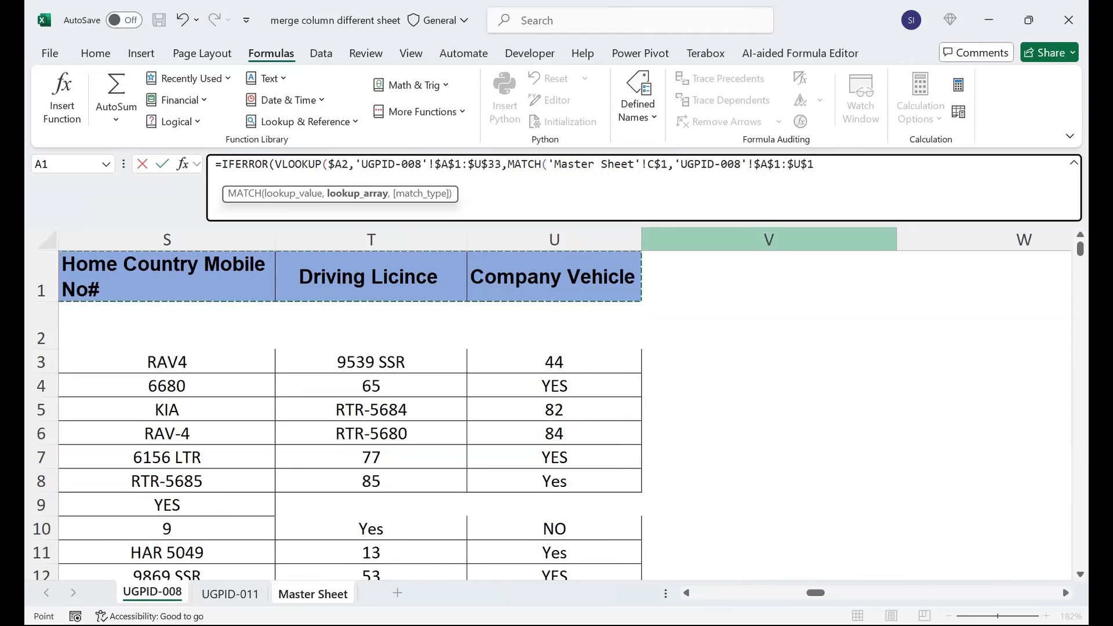
Finish MATCH with match type 0 and the VLOOKUP with range lookup FALSE, closing both functions.
{"action": "type", "text": ","}
{"action": "key", "text": "Down"}
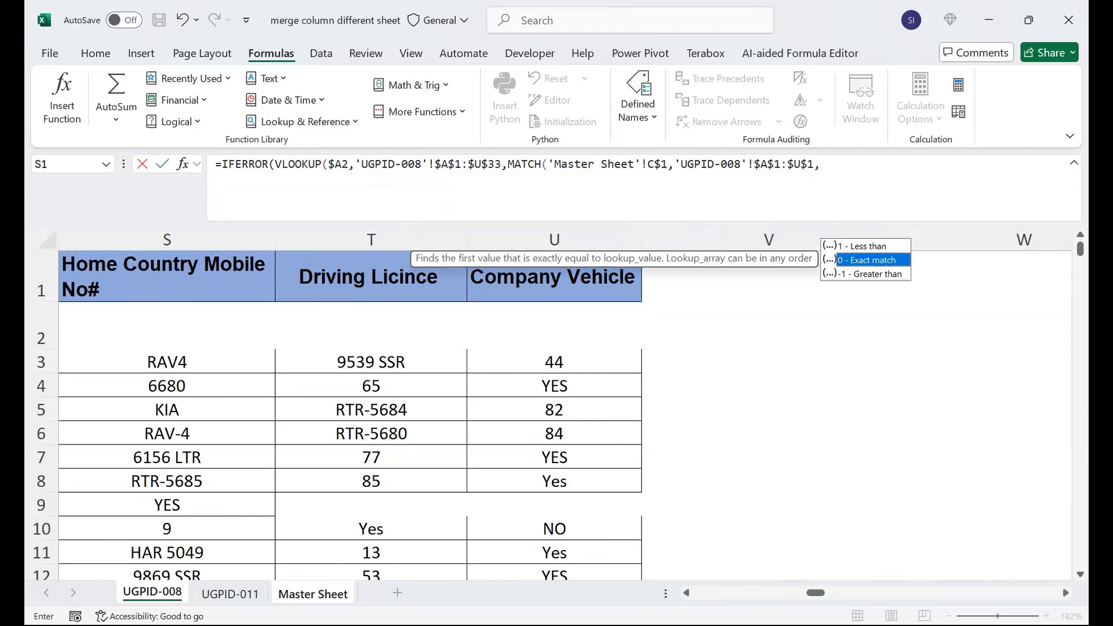
{"action": "key", "text": "Tab"}
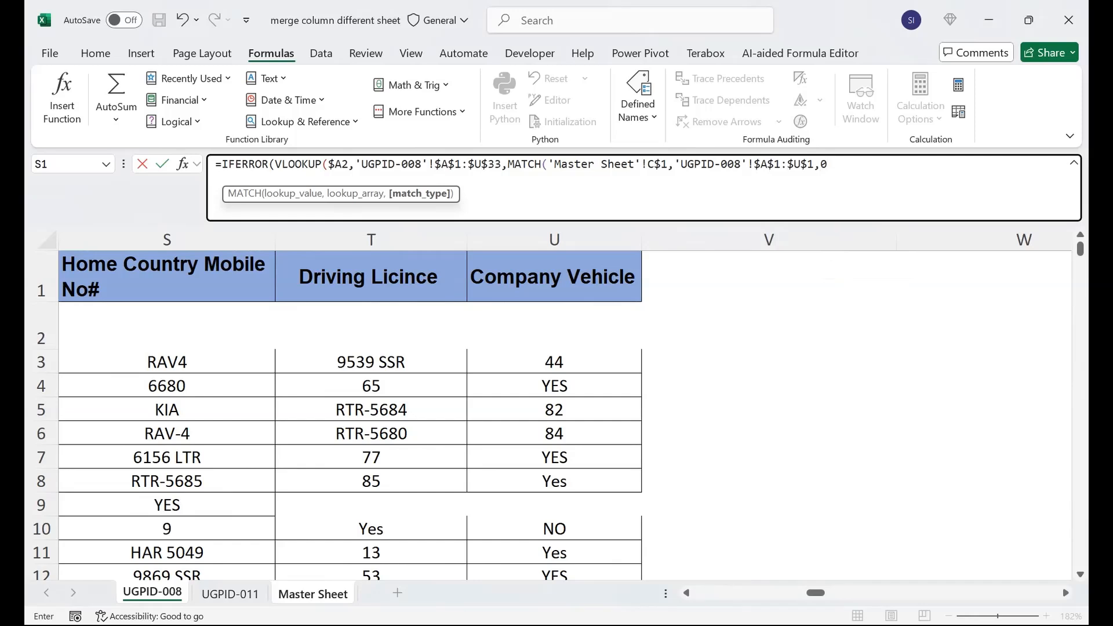
{"action": "type", "text": ")"}
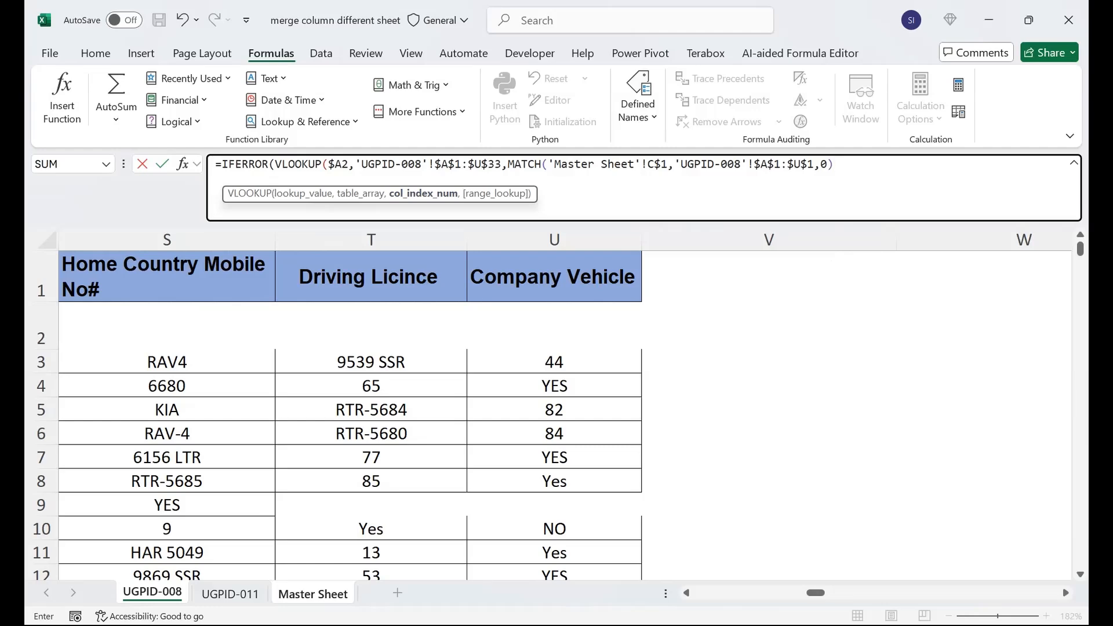
{"action": "type", "text": ","}
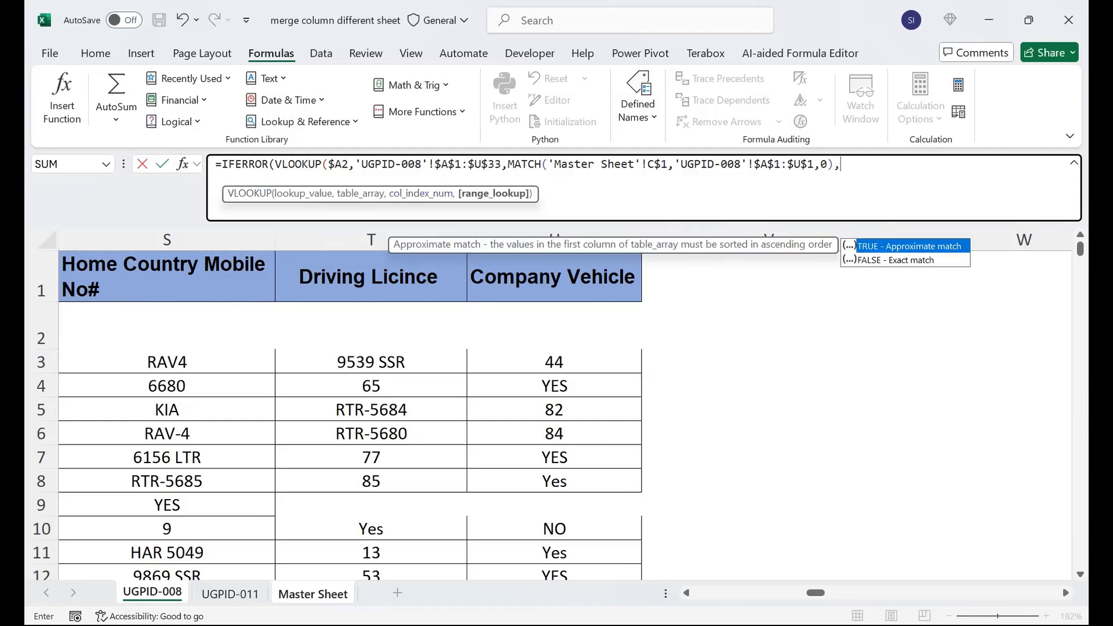
{"action": "key", "text": "Down"}
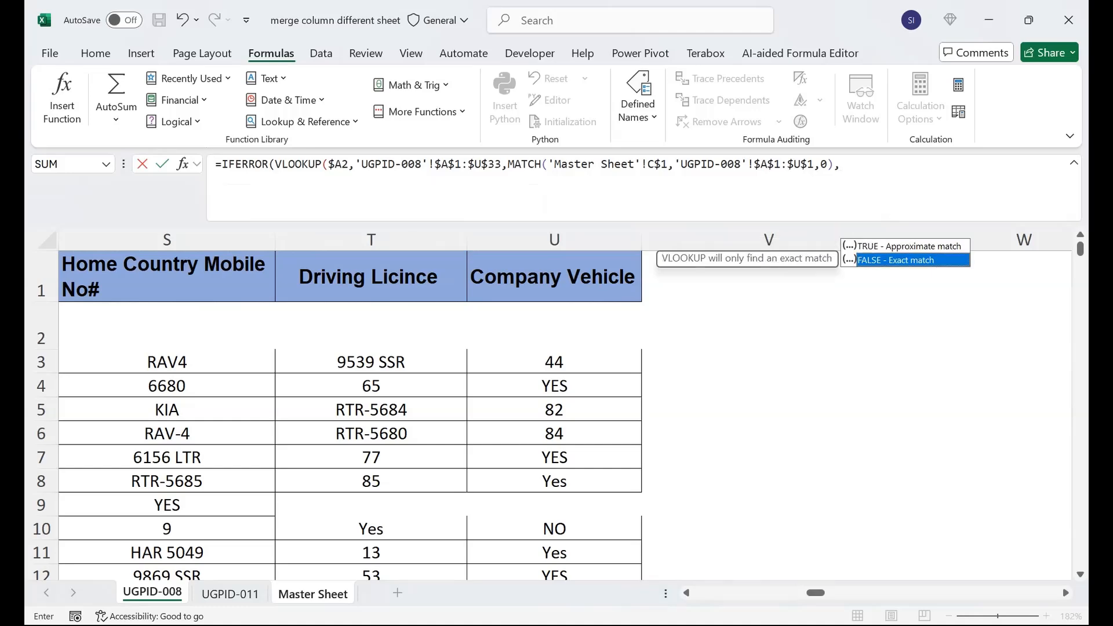
{"action": "key", "text": "Tab"}
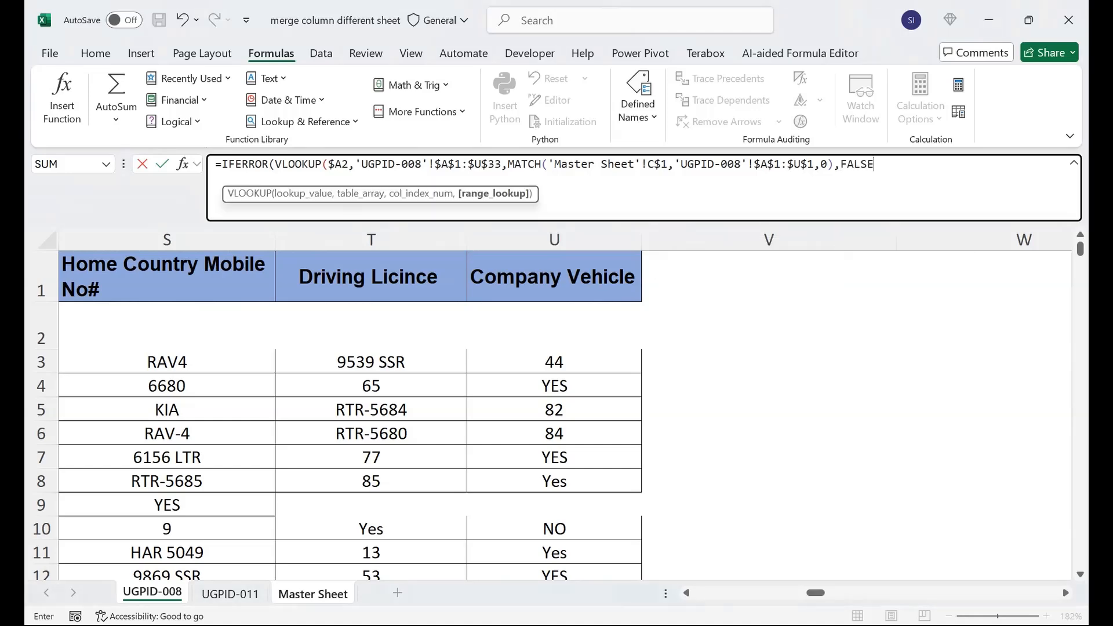
{"action": "type", "text": ")"}
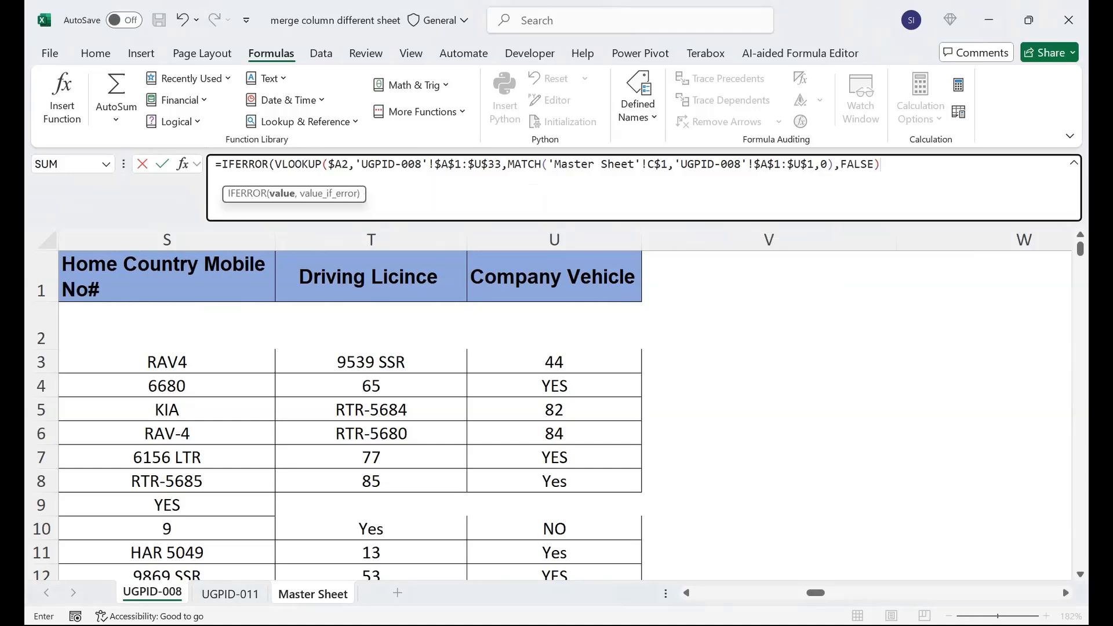
Start the value_if_error argument of the IFERROR after the completed VLOOKUP.
{"action": "type", "text": ","}
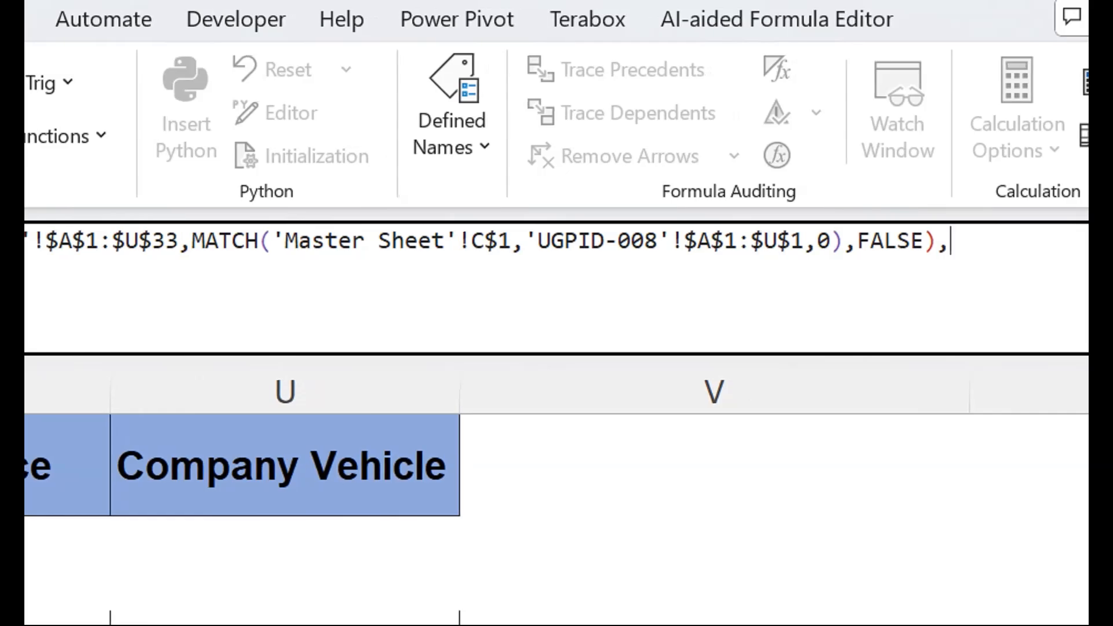
{"action": "type", "text": "vl"}
{"action": "key", "text": "Tab"}
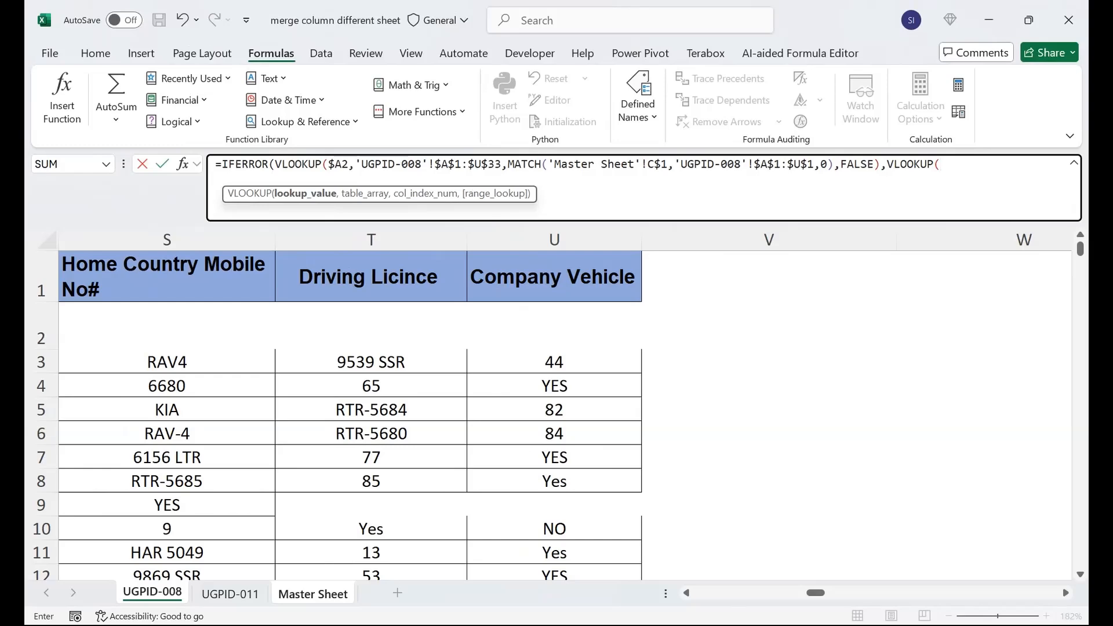
{"action": "key", "text": "BackSpace"}
{"action": "key", "text": "BackSpace"}
{"action": "key", "text": "BackSpace"}
{"action": "key", "text": "BackSpace"}
{"action": "key", "text": "BackSpace"}
{"action": "key", "text": "BackSpace"}
{"action": "key", "text": "BackSpace"}
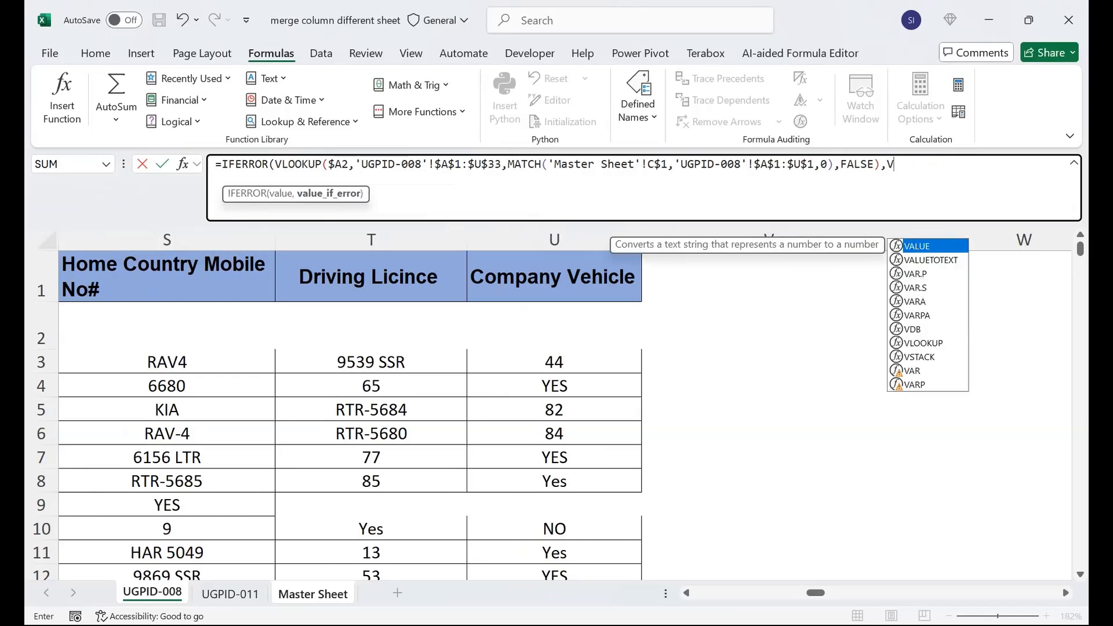
{"action": "key", "text": "BackSpace"}
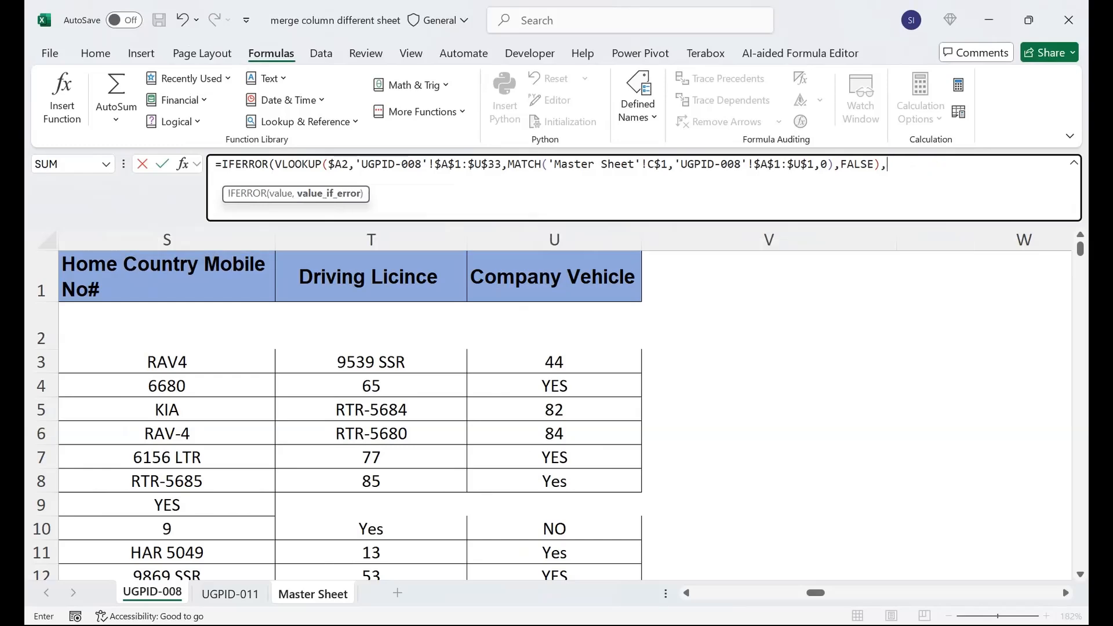
Copy the entire VLOOKUP expression from the formula and paste it as the IFERROR's value_if_error argument.
{"action": "left_click_drag", "start_coordinate": [274, 164], "coordinate": [880, 164]}
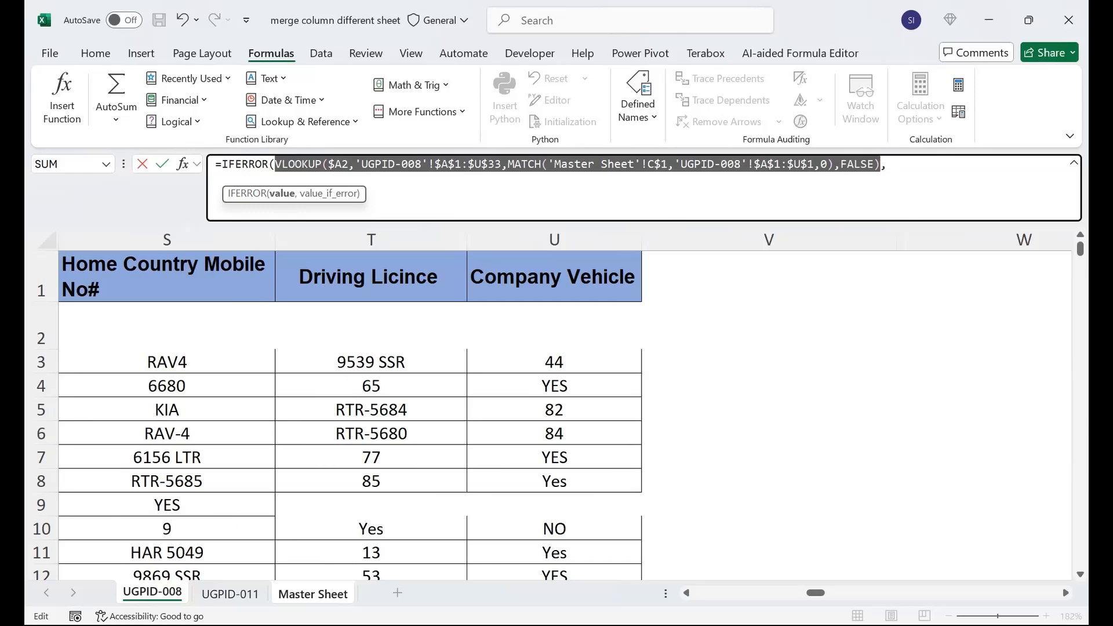
{"action": "left_click", "coordinate": [887, 164]}
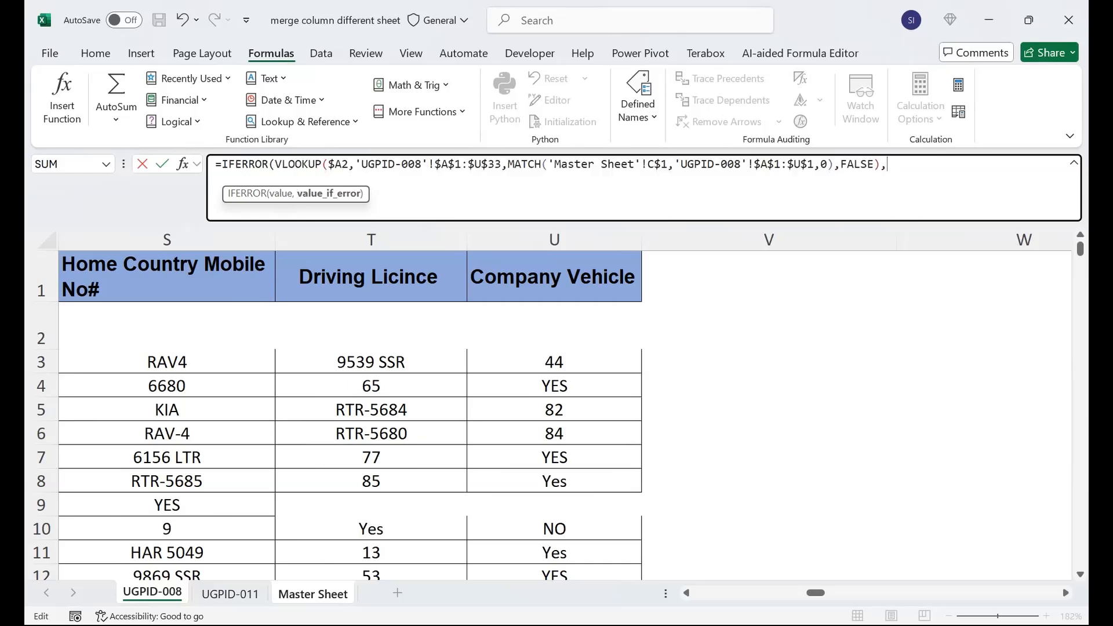
{"action": "key", "text": "ctrl+v"}
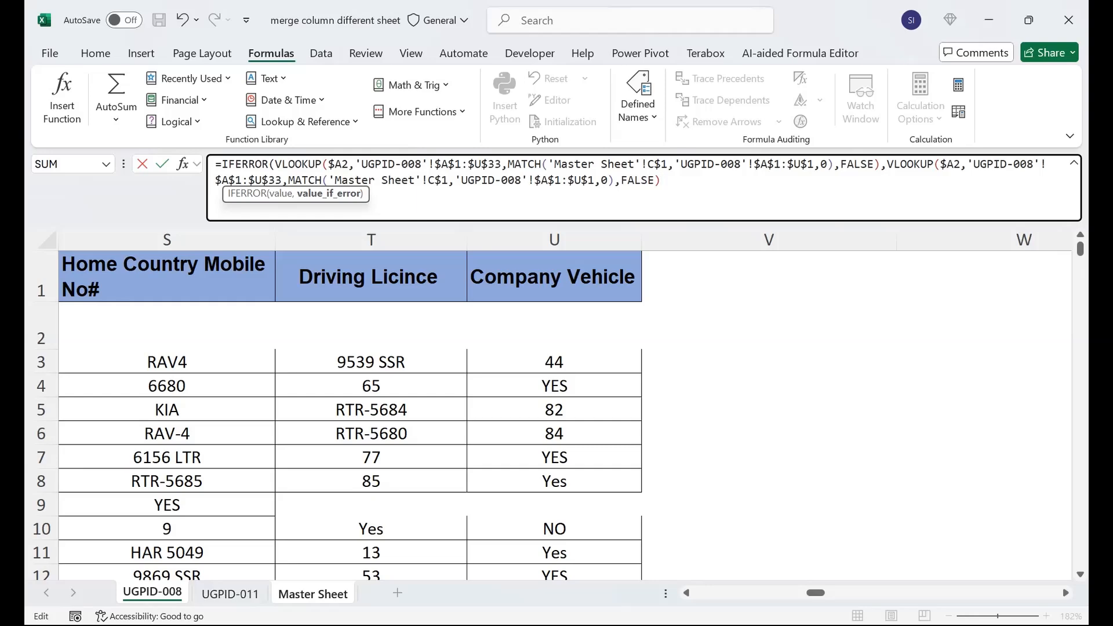
Replace the lookup array of the second MATCH with the header range 'UGPID-011'!A1:T1.
{"action": "left_click", "coordinate": [455, 181]}
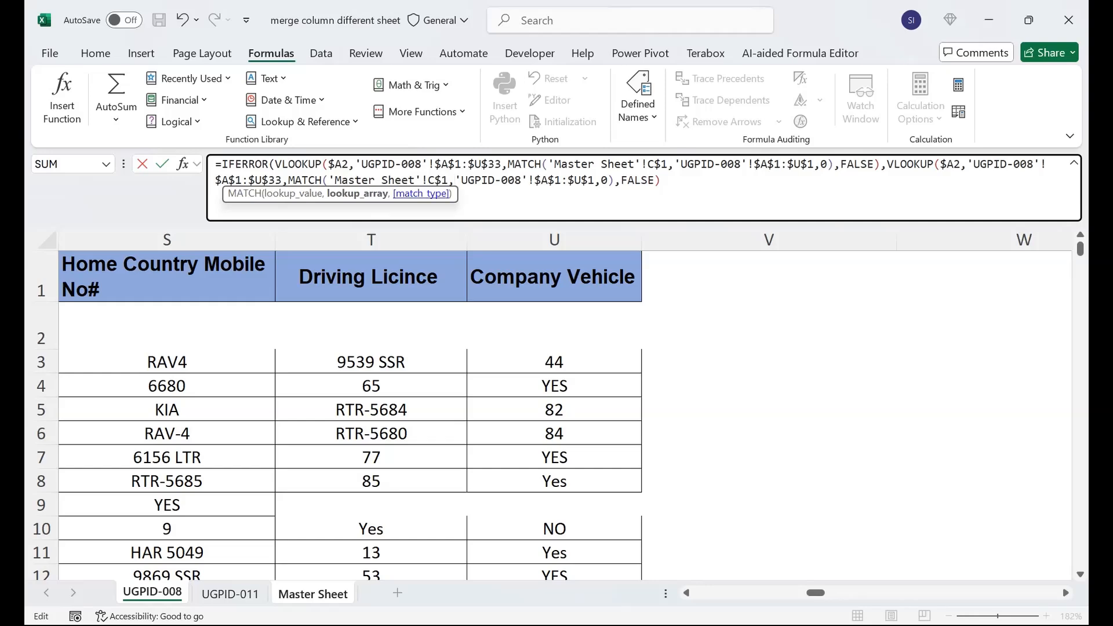
{"action": "mouse_move", "coordinate": [455, 180]}
{"action": "left_mouse_down"}
{"action": "mouse_move", "coordinate": [581, 180]}
{"action": "mouse_move", "coordinate": [324, 164]}
{"action": "mouse_move", "coordinate": [455, 181]}
{"action": "left_mouse_up"}
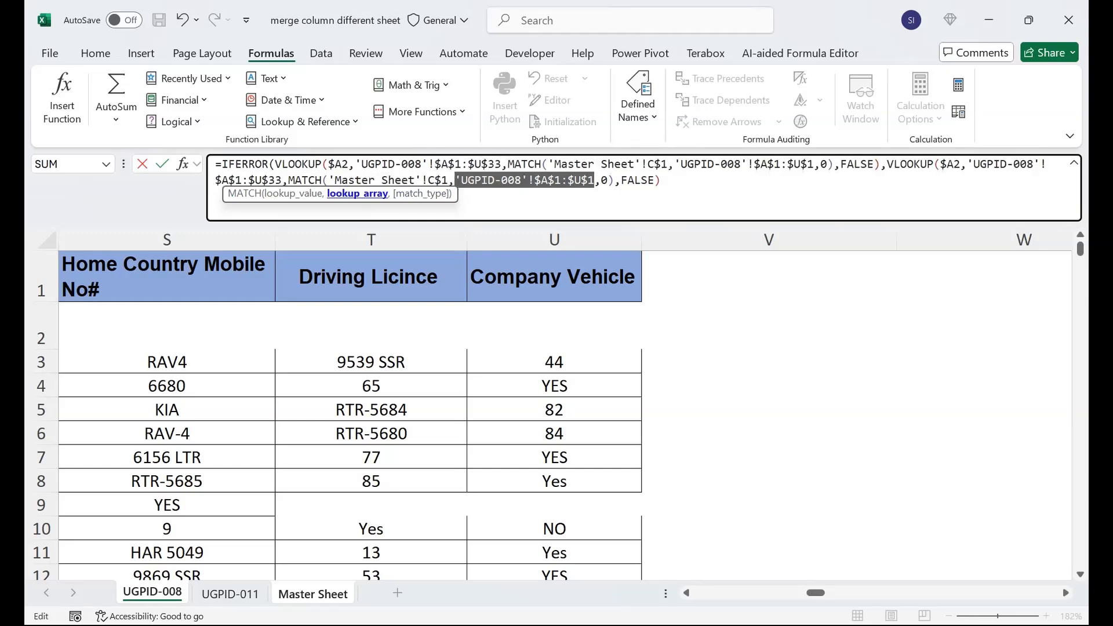
{"action": "left_click", "coordinate": [230, 593]}
{"action": "left_click", "coordinate": [178, 288]}
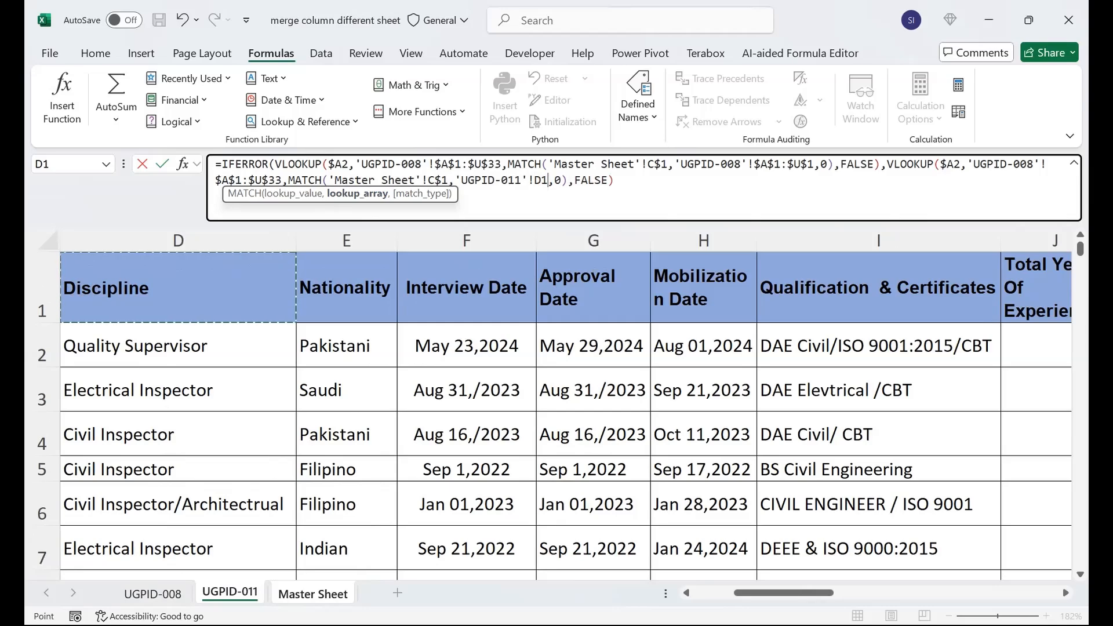
{"action": "key", "text": "Left"}
{"action": "key", "text": "Left"}
{"action": "key", "text": "Left"}
{"action": "key", "text": "ctrl+shift+Right"}
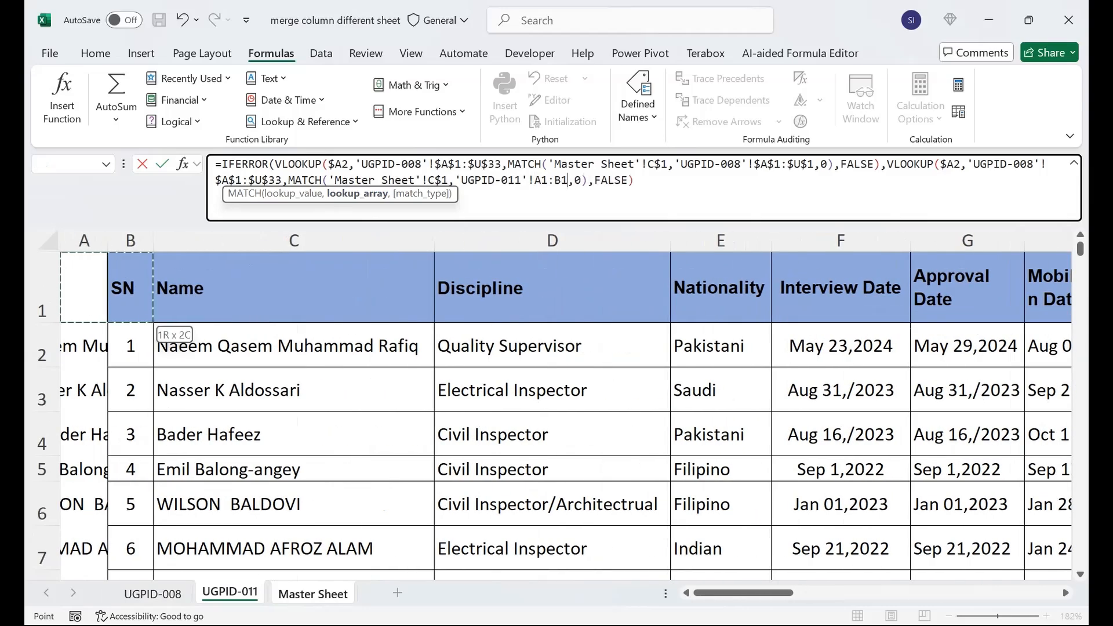
{"action": "key", "text": "ctrl+shift+Right"}
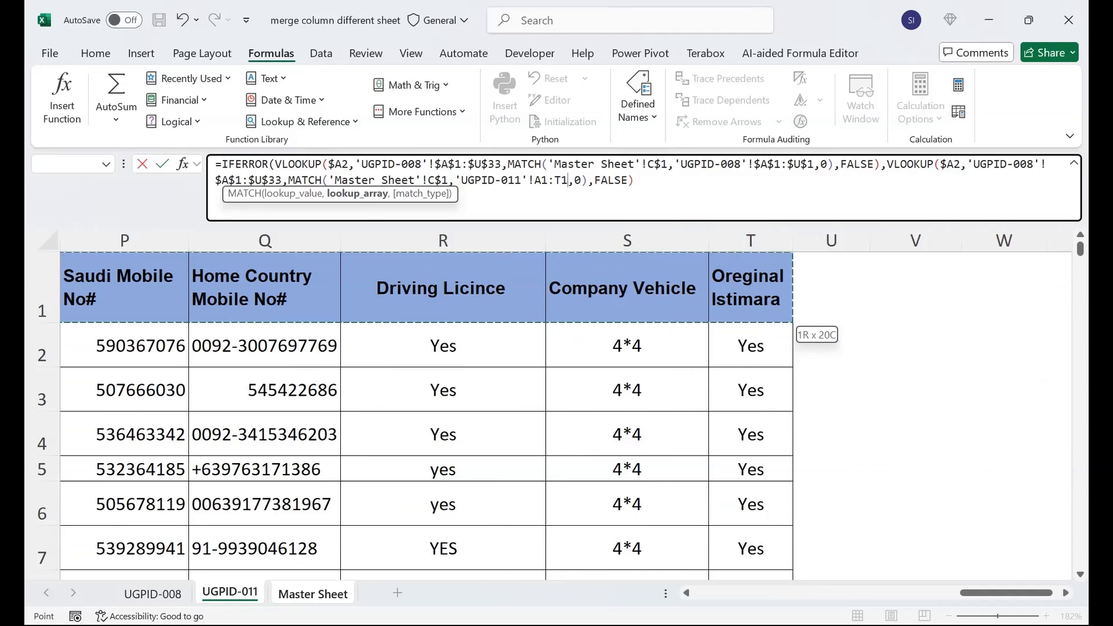
Make the second MATCH's header range fully absolute as $A$1:$T$1.
{"action": "key", "text": "F4"}
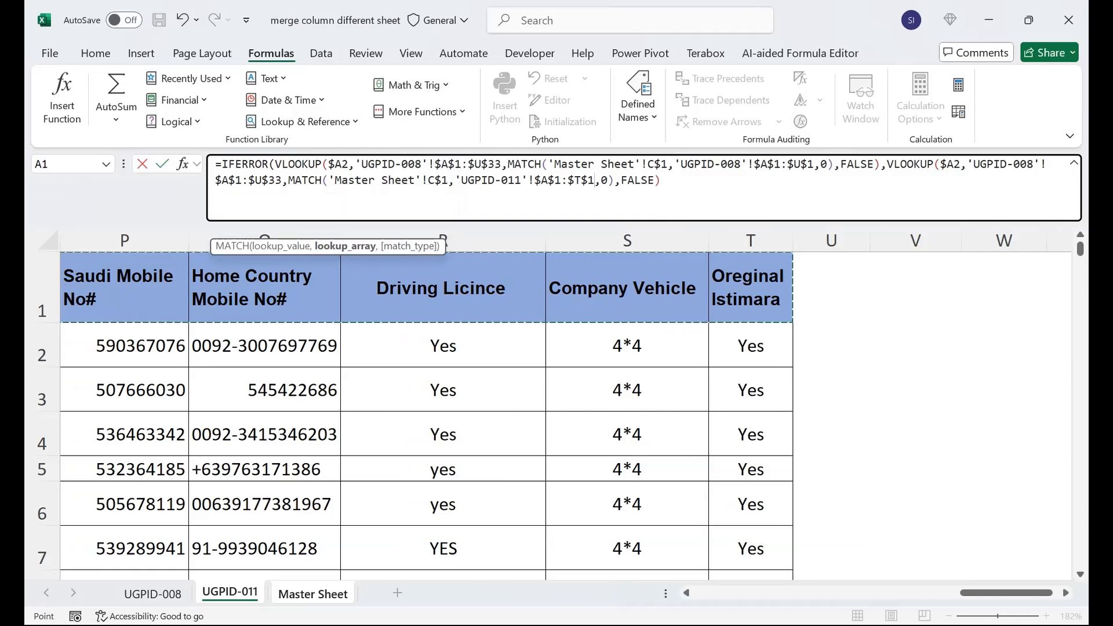
{"action": "key", "text": "F4"}
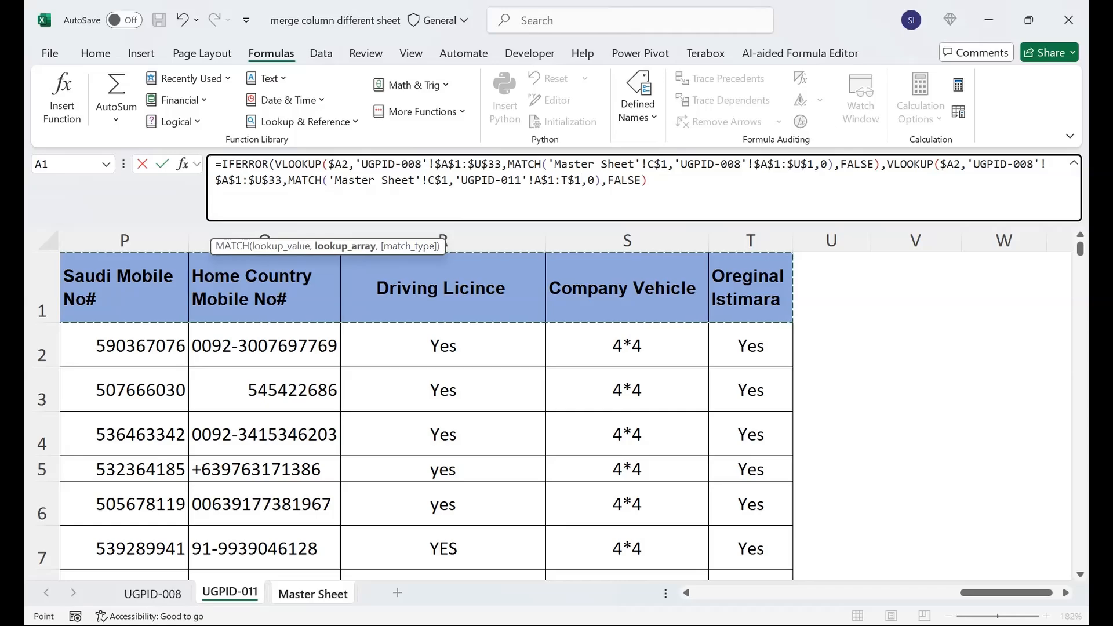
{"action": "key", "text": "F4"}
{"action": "key", "text": "F4"}
{"action": "key", "text": "F4"}
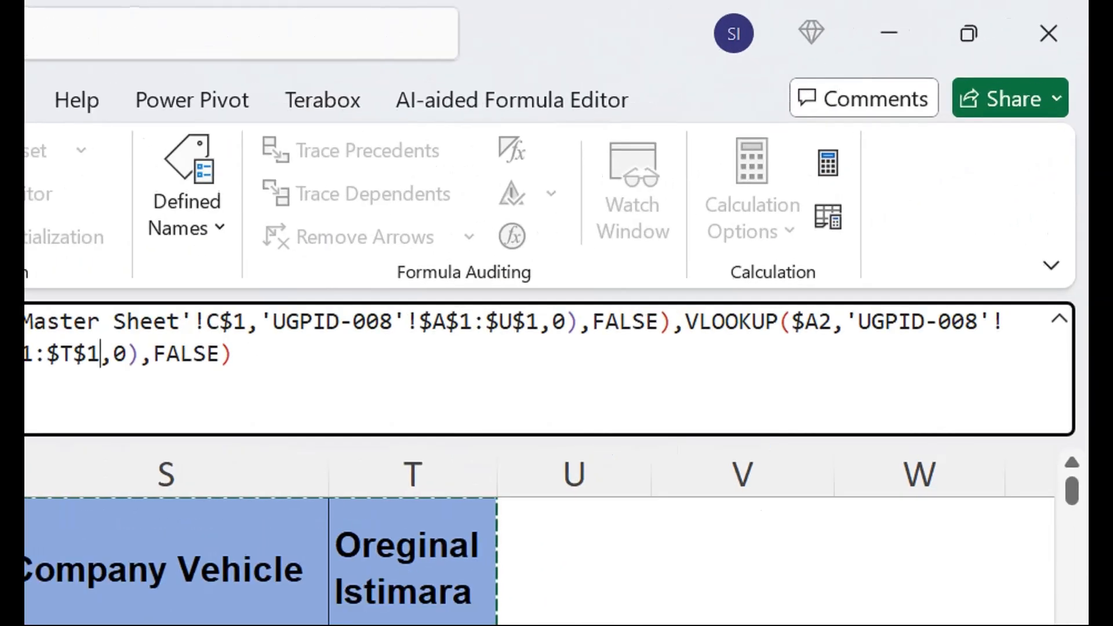
Change the sheet in the second VLOOKUP's table array to UGPID-011, close the IFERROR and enter the formula in C2.
{"action": "key", "text": "shift+Left"}
{"action": "key", "text": "shift+Left"}
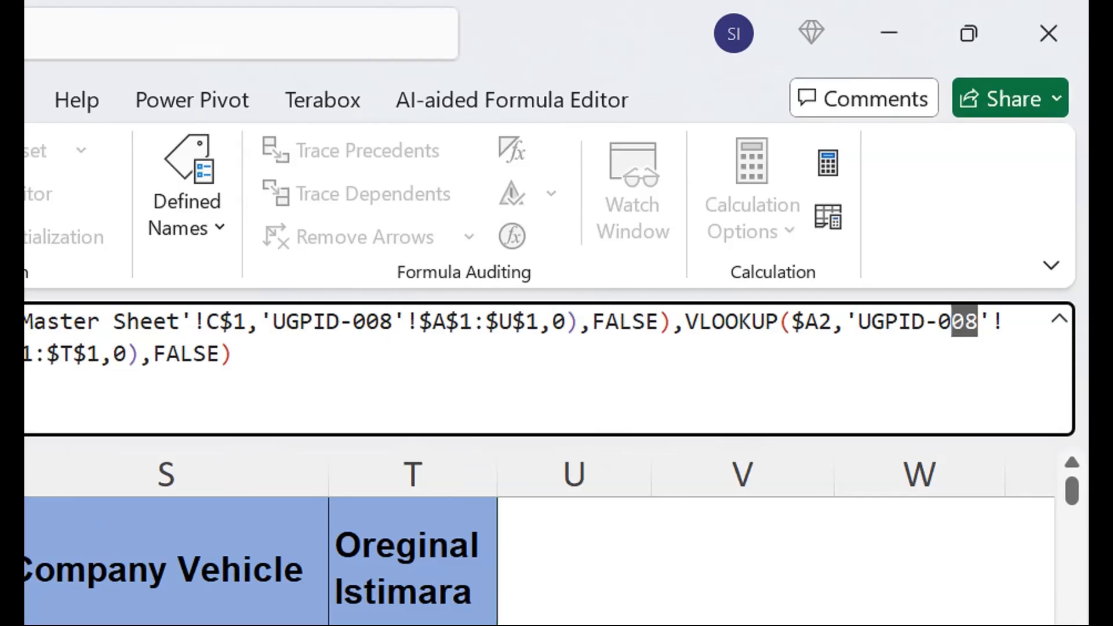
{"action": "type", "text": "11"}
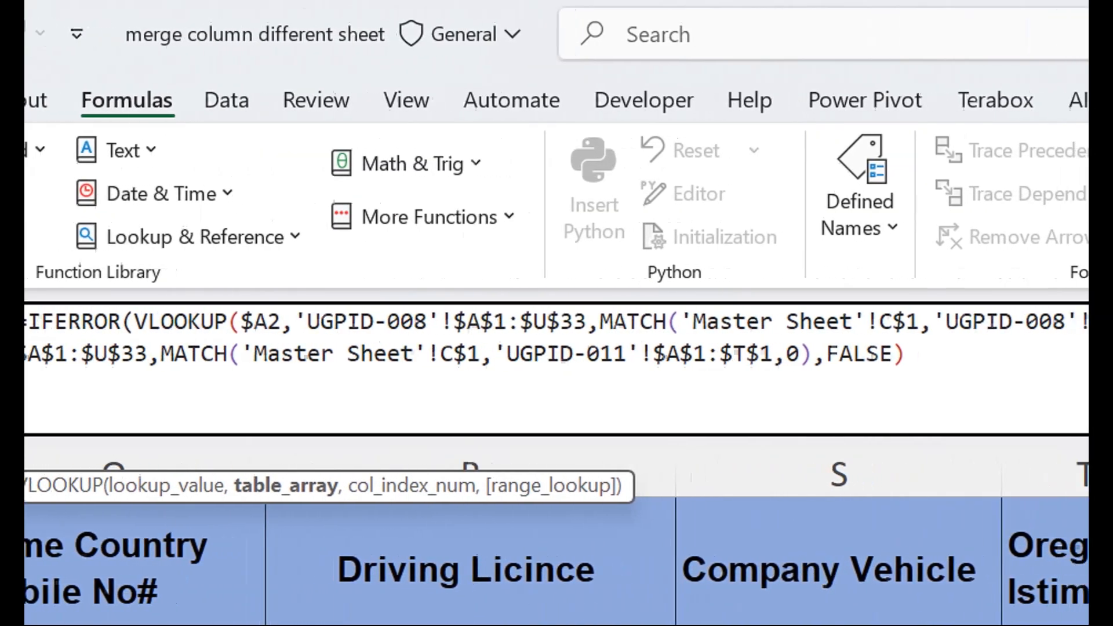
{"action": "left_click", "coordinate": [807, 354]}
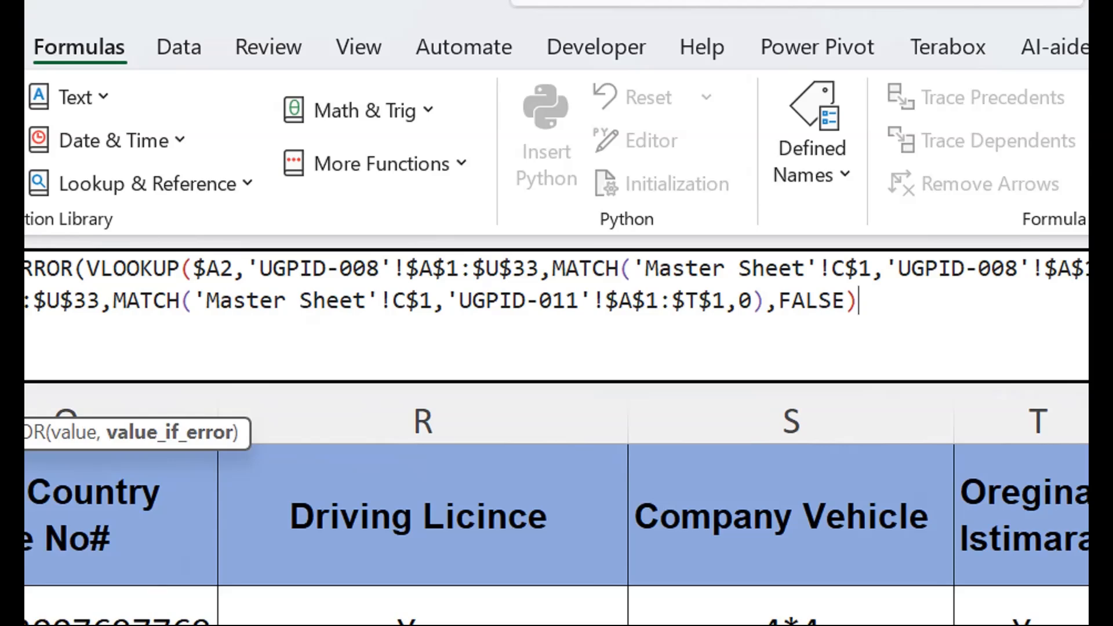
{"action": "type", "text": ")"}
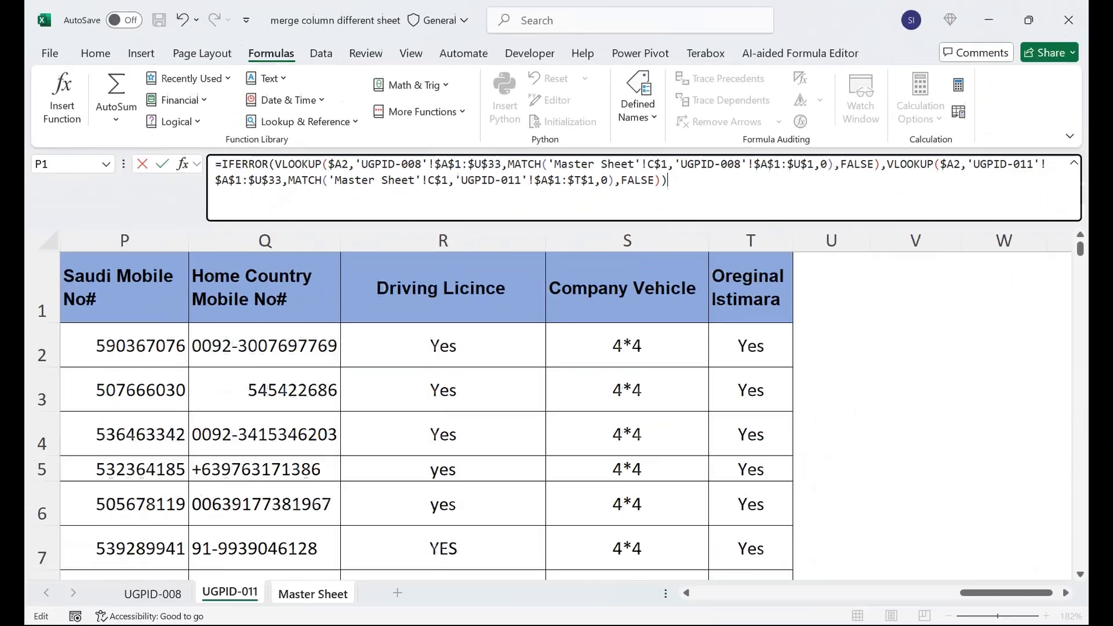
{"action": "key", "text": "Return"}
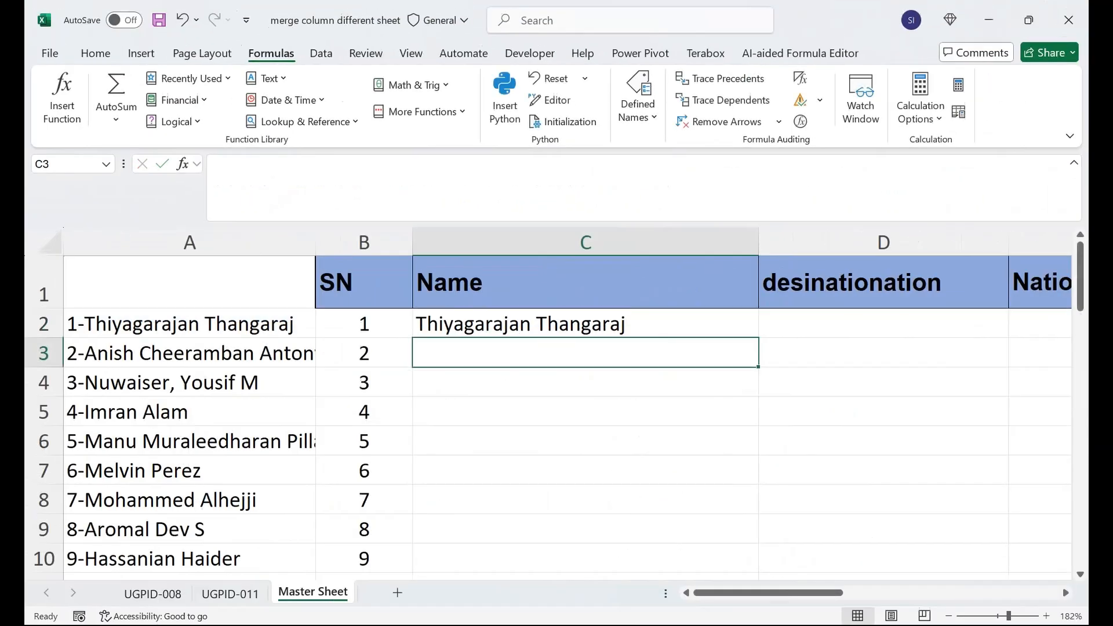
Check the C2 result against the first name on UGPID-008, and copy the formula down the Name column through C41.
{"action": "left_click", "coordinate": [585, 324]}
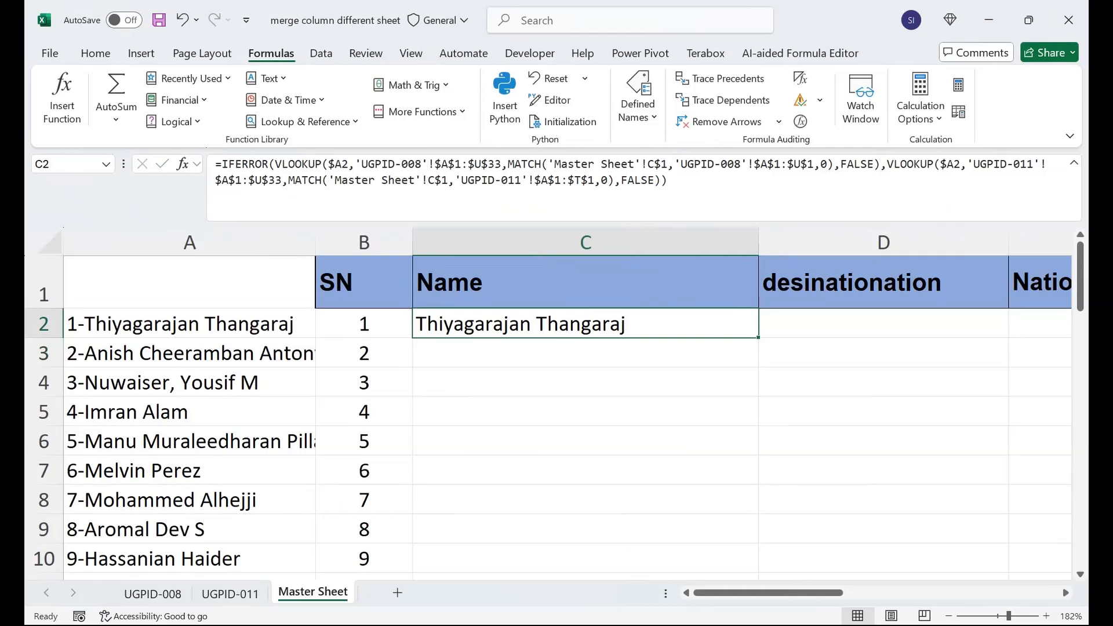
{"action": "left_click", "coordinate": [152, 593]}
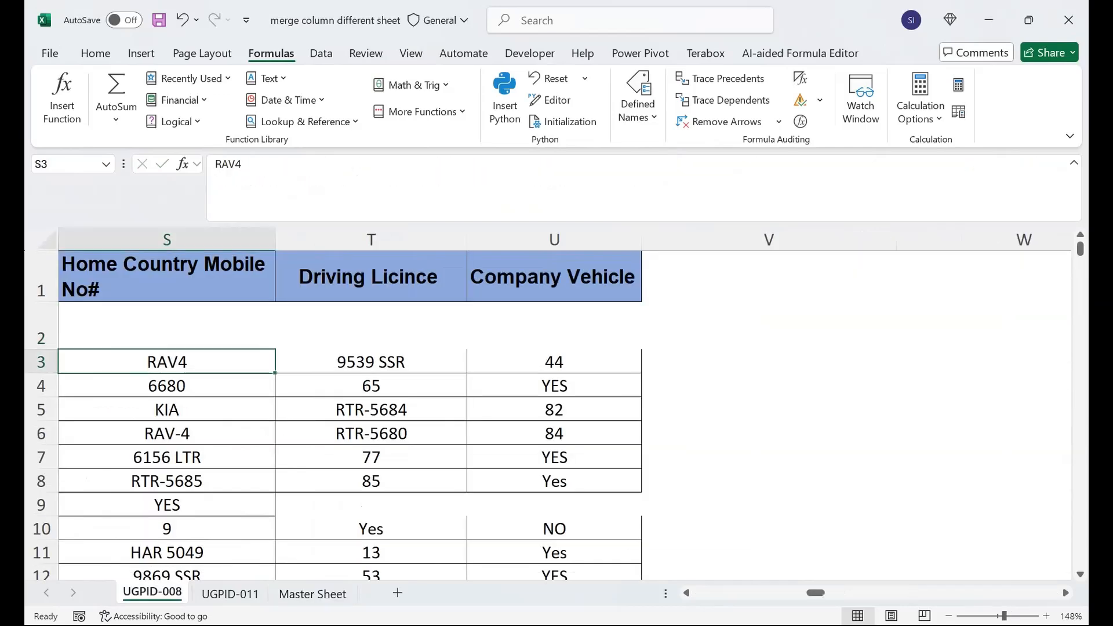
{"action": "key", "text": "Home"}
{"action": "left_click", "coordinate": [555, 326]}
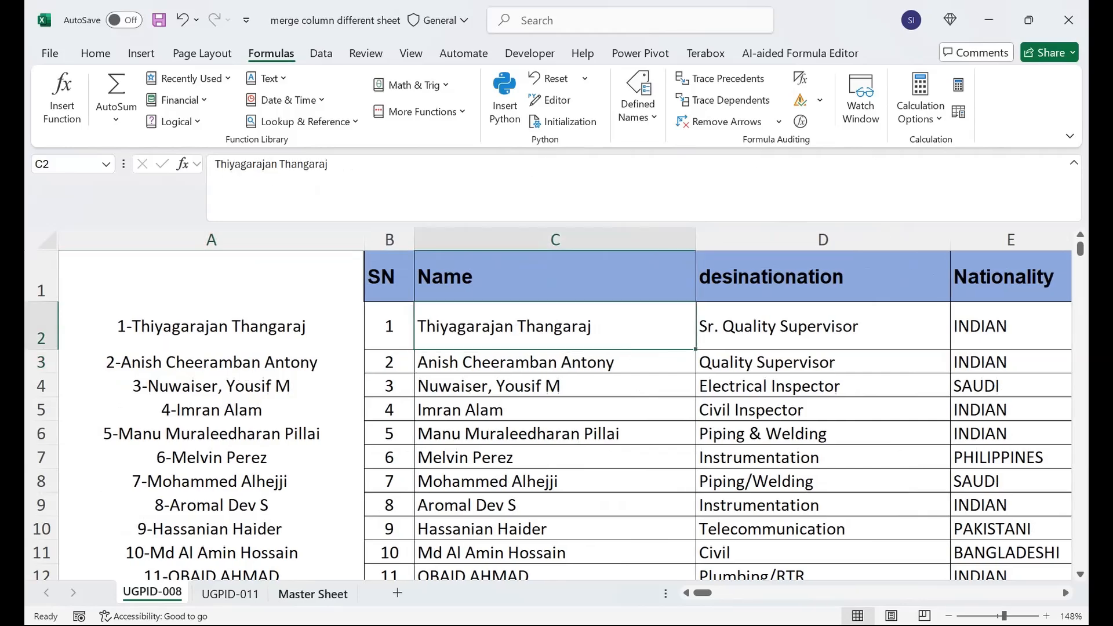
{"action": "left_click", "coordinate": [312, 593]}
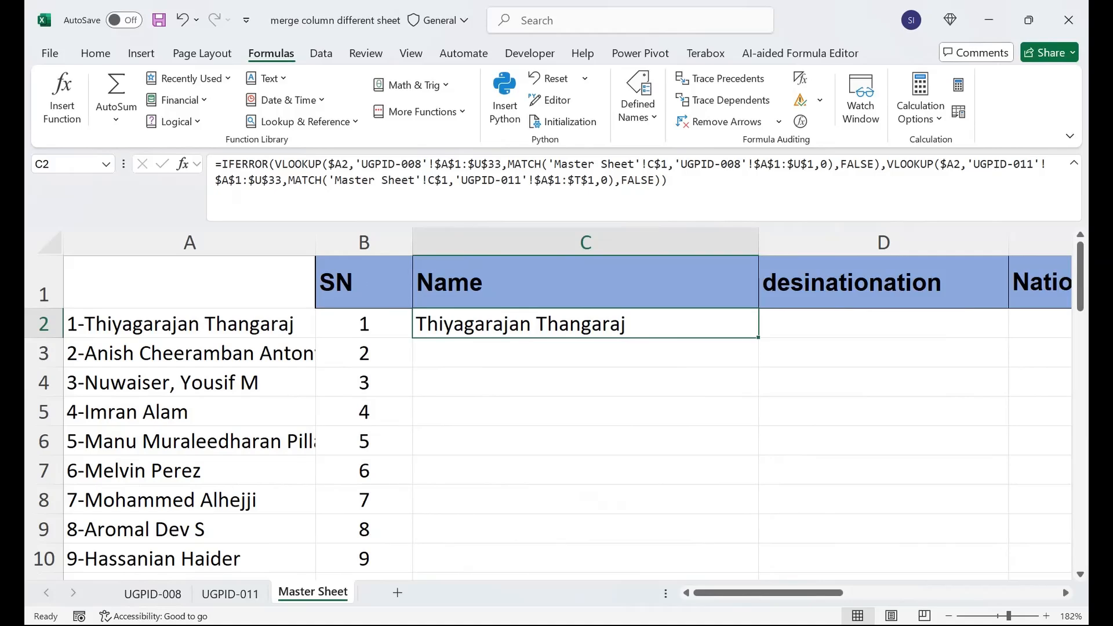
{"action": "left_click_drag", "start_coordinate": [758, 338], "coordinate": [756, 400]}
{"action": "left_click", "coordinate": [586, 353]}
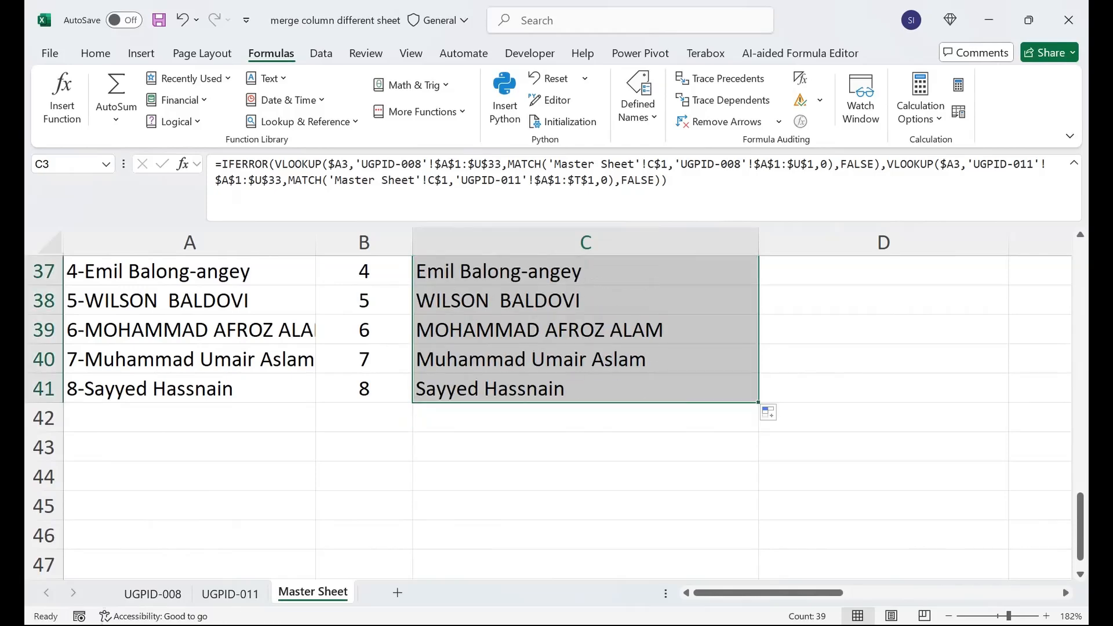
Examine the last record in row 9 of sheet UGPID-011, from its SN and name to the key formula in column A.
{"action": "left_click", "coordinate": [230, 593]}
{"action": "left_click", "coordinate": [265, 548]}
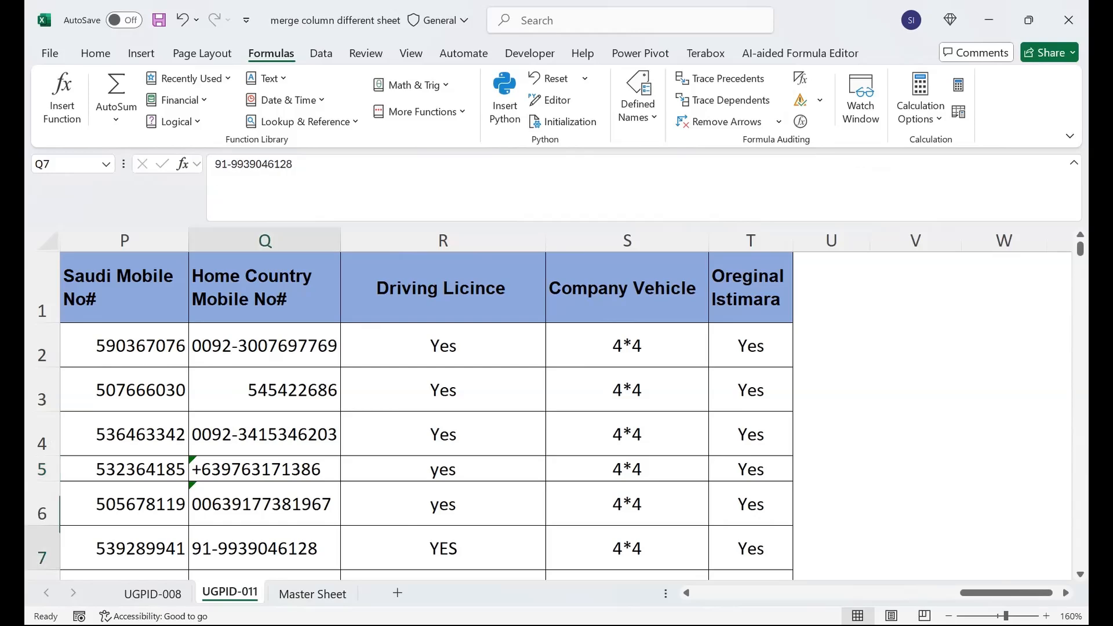
{"action": "key", "text": "Down"}
{"action": "key", "text": "Down"}
{"action": "key", "text": "Home"}
{"action": "key", "text": "Right"}
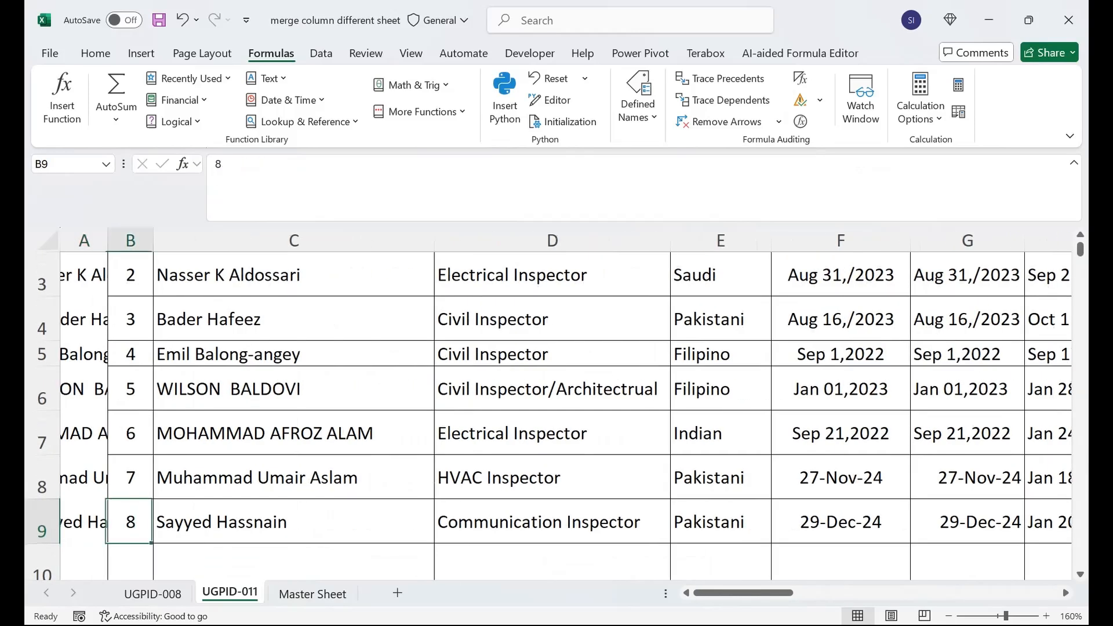
{"action": "key", "text": "Right"}
{"action": "key", "text": "Home"}
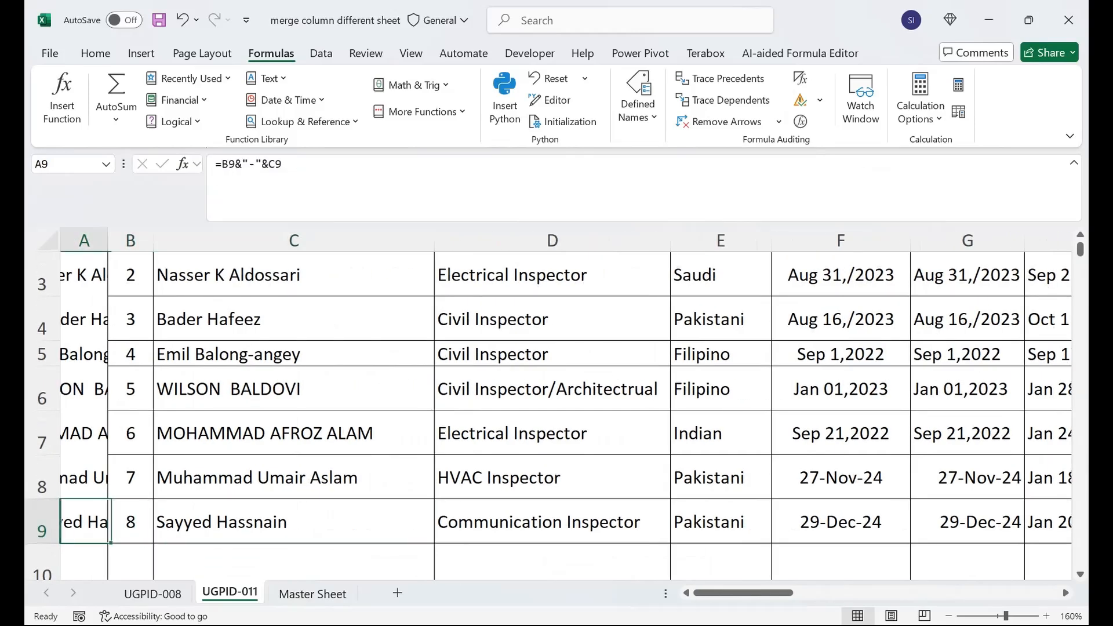
Hide the helper key column A on sheets UGPID-011 and UGPID-008, and return to the Master Sheet.
{"action": "key", "text": "ctrl+shift+Up"}
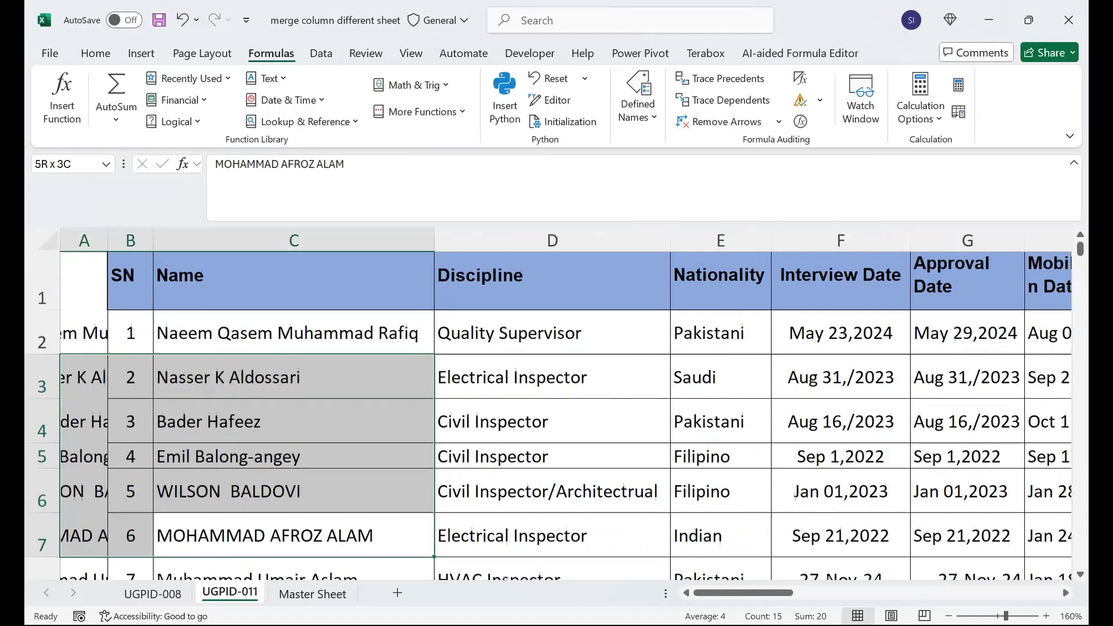
{"action": "right_click", "coordinate": [84, 240]}
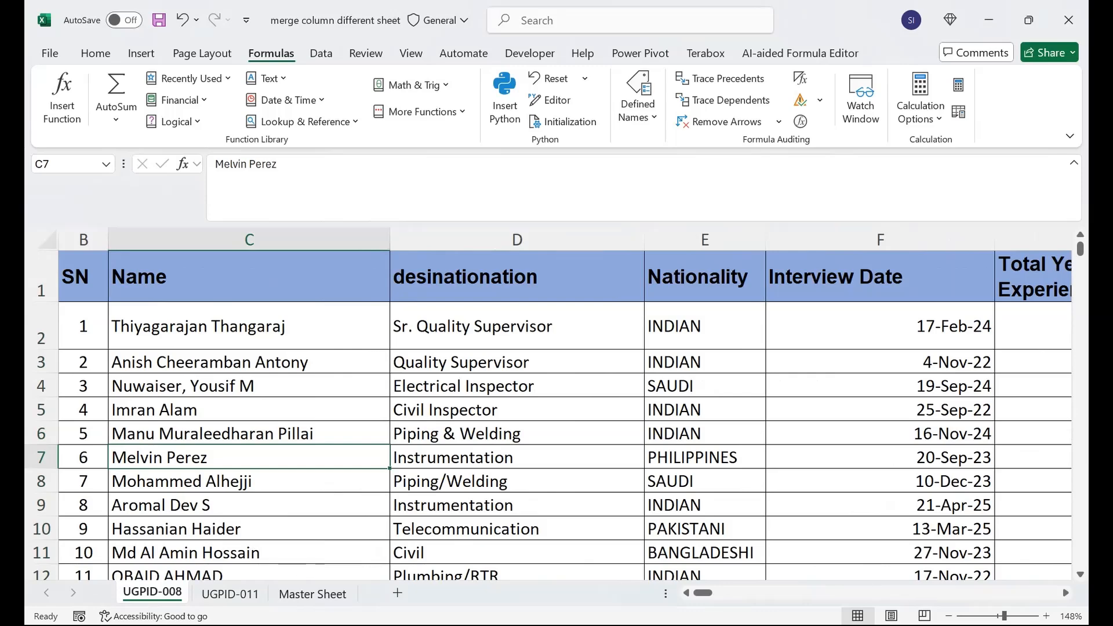
{"action": "key", "text": "ctrl+Page_Down"}
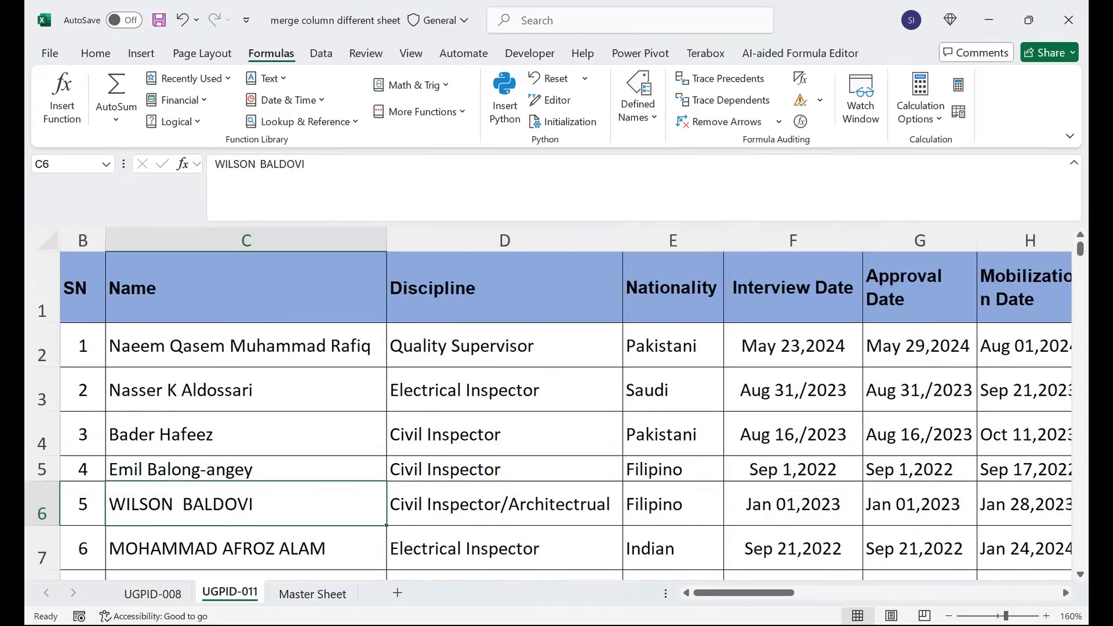
{"action": "key", "text": "ctrl+Page_Down"}
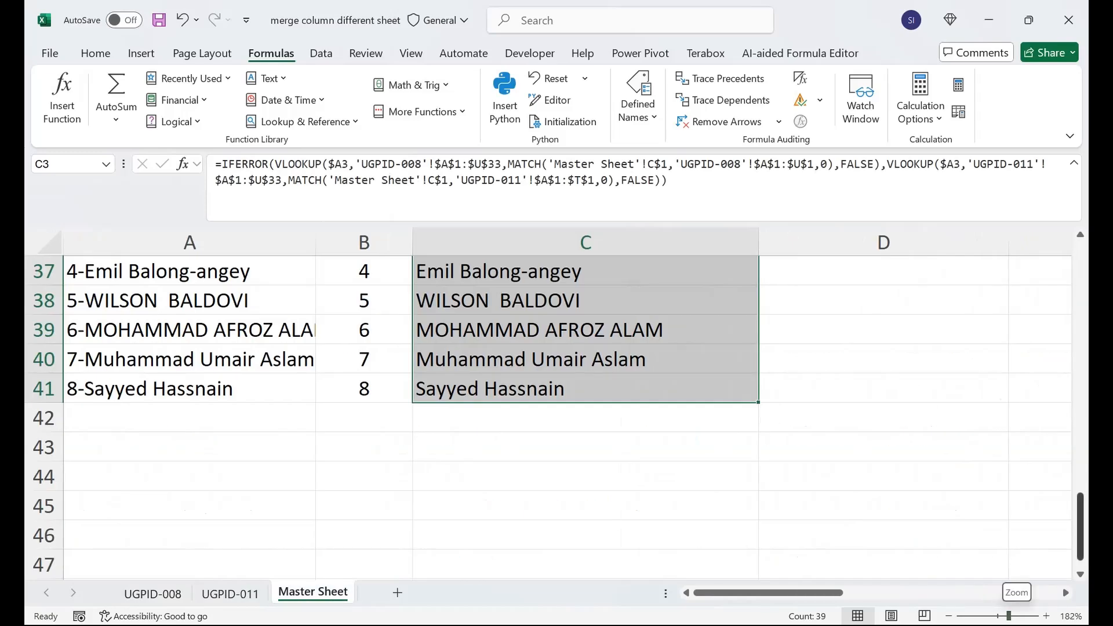
Fill the Name column formulas across the remaining columns through Driving Licince, covering C2:L41 on the Master Sheet.
{"action": "left_click_drag", "start_coordinate": [1080, 528], "coordinate": [1080, 394]}
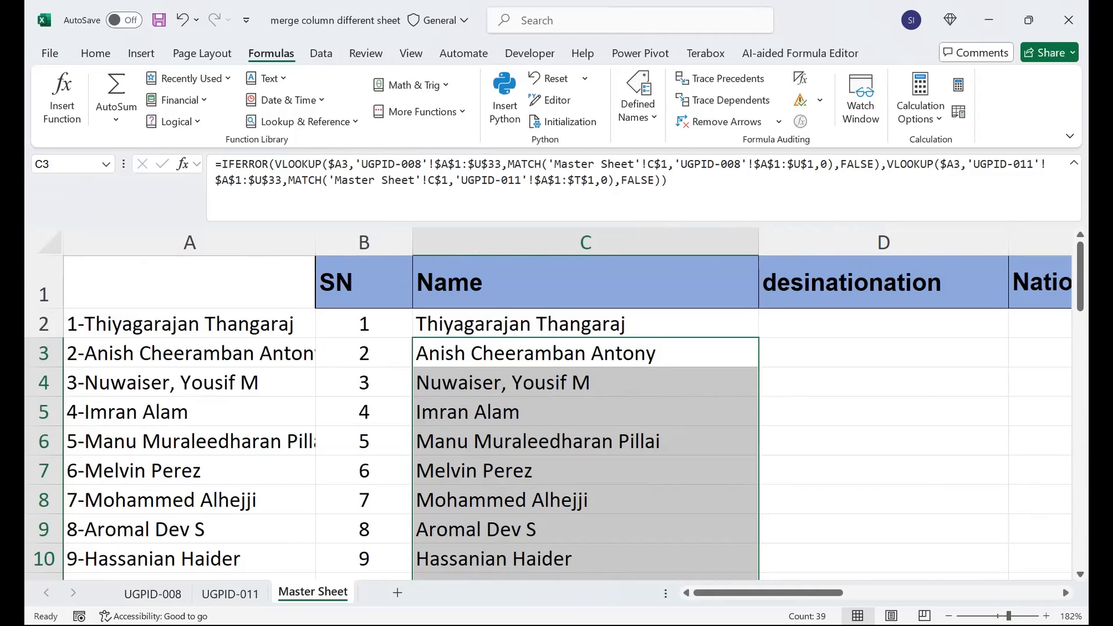
{"action": "left_click", "coordinate": [586, 325]}
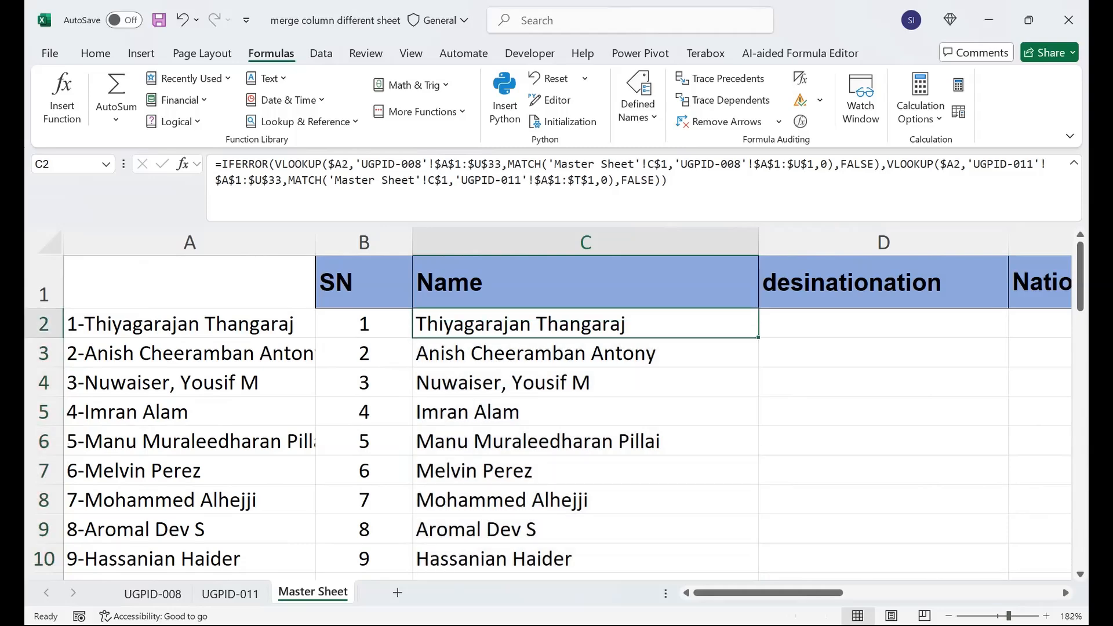
{"action": "key", "text": "ctrl+shift+Down"}
{"action": "key", "text": "shift+Right"}
{"action": "key", "text": "shift+Right"}
{"action": "key", "text": "shift+Right"}
{"action": "key", "text": "shift+Right"}
{"action": "key", "text": "shift+Right"}
{"action": "key", "text": "shift+Right"}
{"action": "key", "text": "shift+Right"}
{"action": "key", "text": "shift+Right"}
{"action": "key", "text": "shift+Right"}
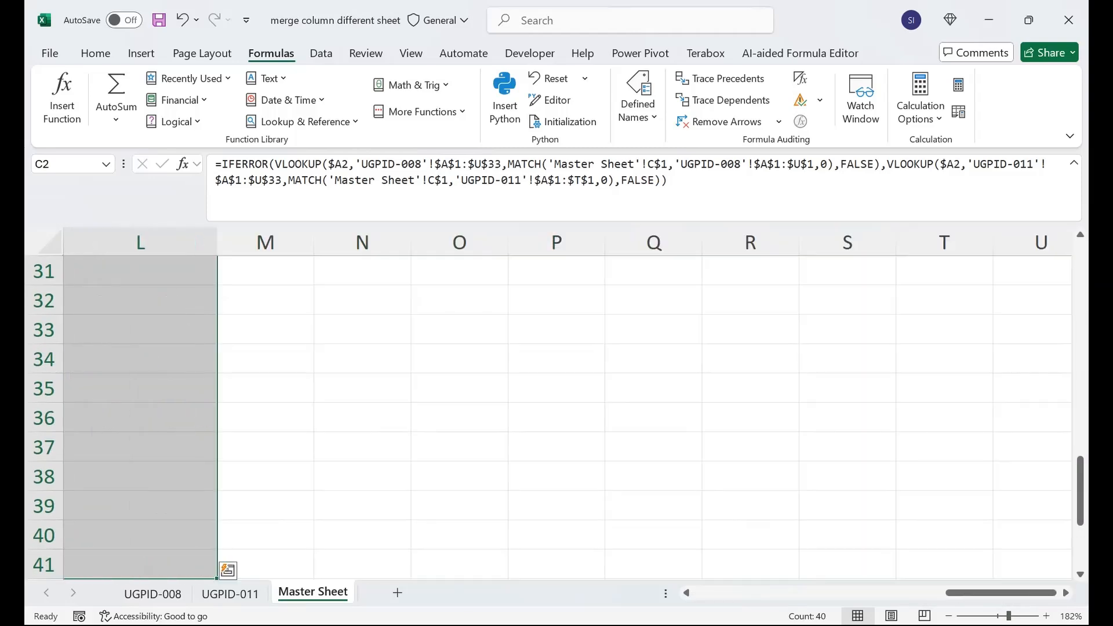
{"action": "left_click_drag", "start_coordinate": [993, 593], "coordinate": [742, 593]}
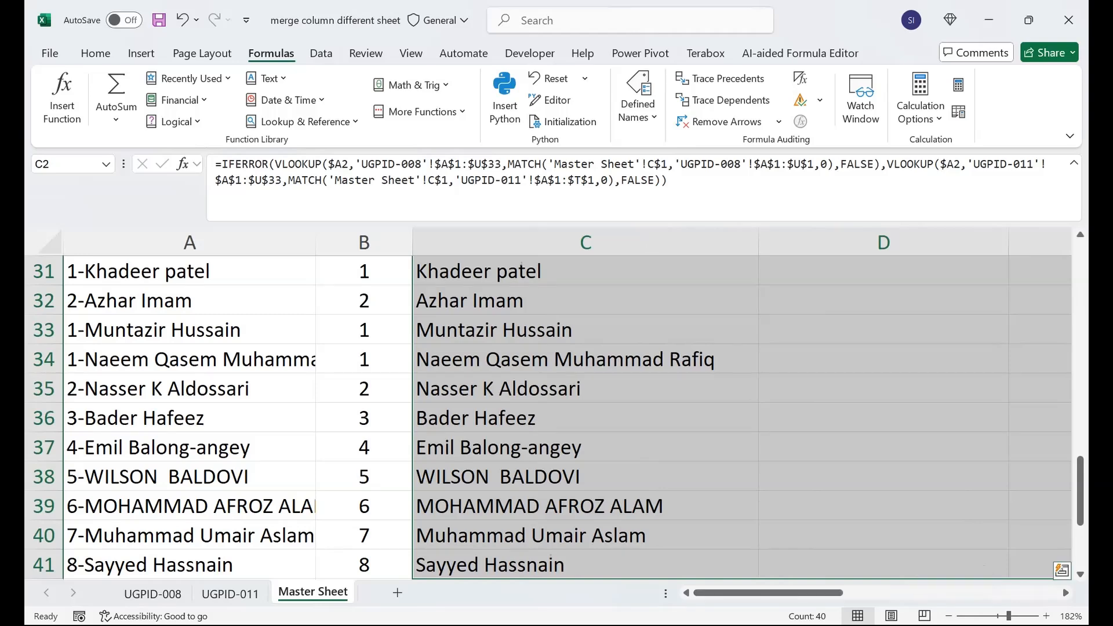
{"action": "key", "text": "ctrl+r"}
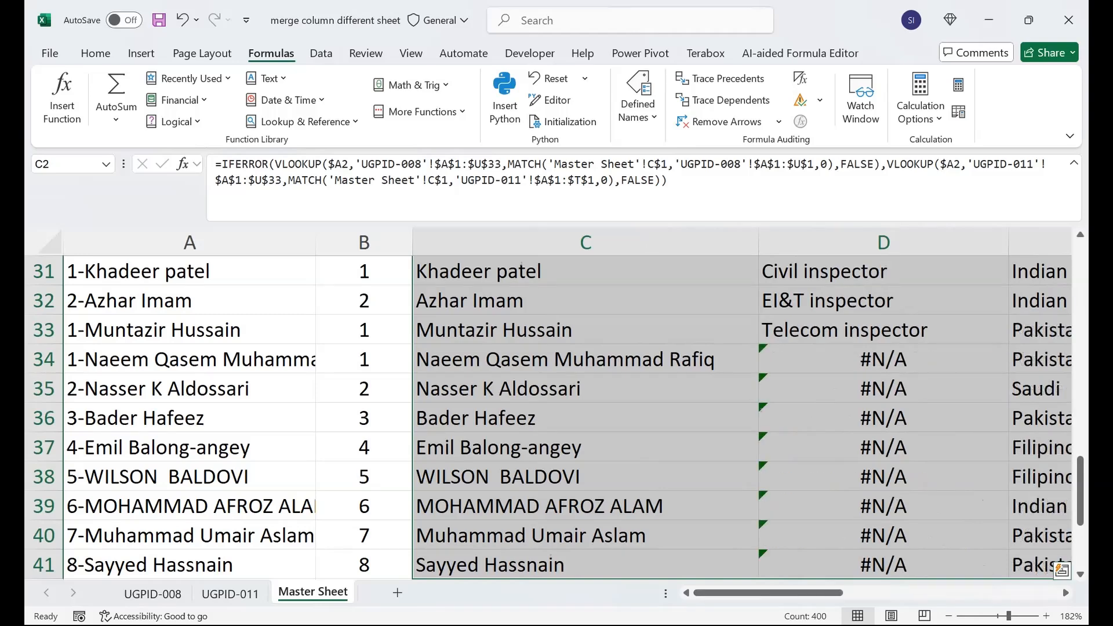
Wrap the whole C2 formula in an outer IFERROR that returns an empty string ("") on errors.
{"action": "left_click_drag", "start_coordinate": [1081, 490], "coordinate": [1080, 276]}
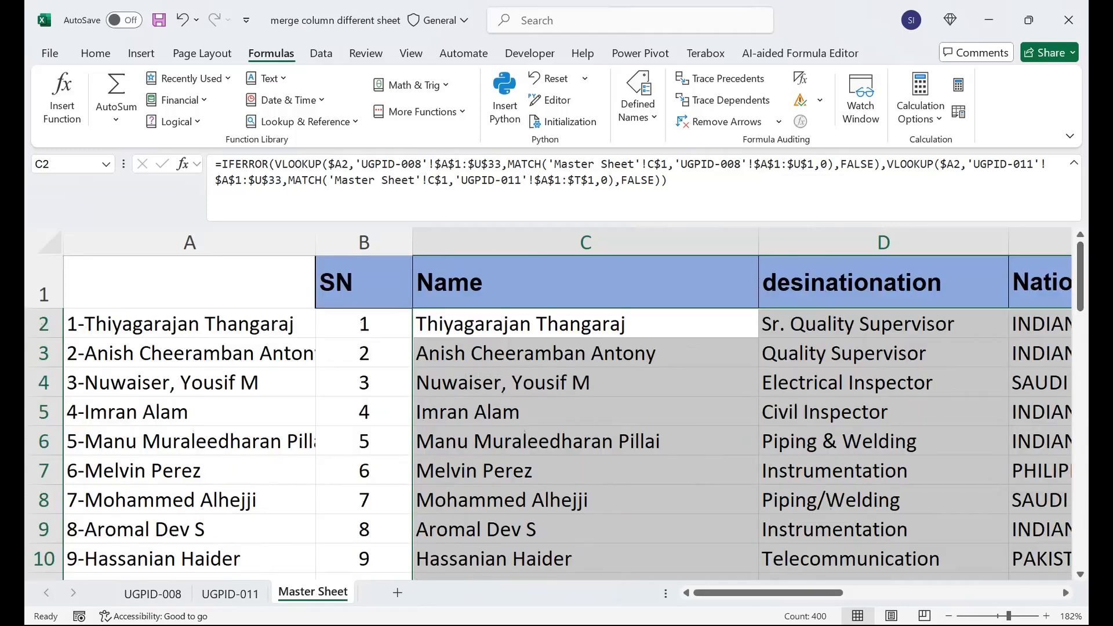
{"action": "left_click_drag", "start_coordinate": [768, 593], "coordinate": [978, 593]}
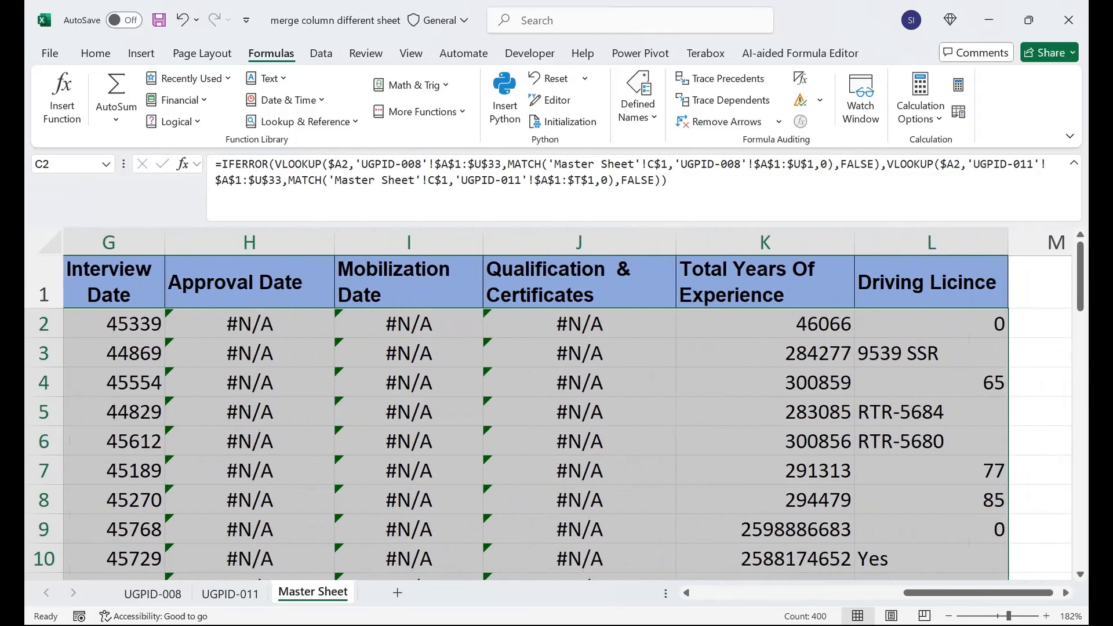
{"action": "left_click", "coordinate": [221, 164]}
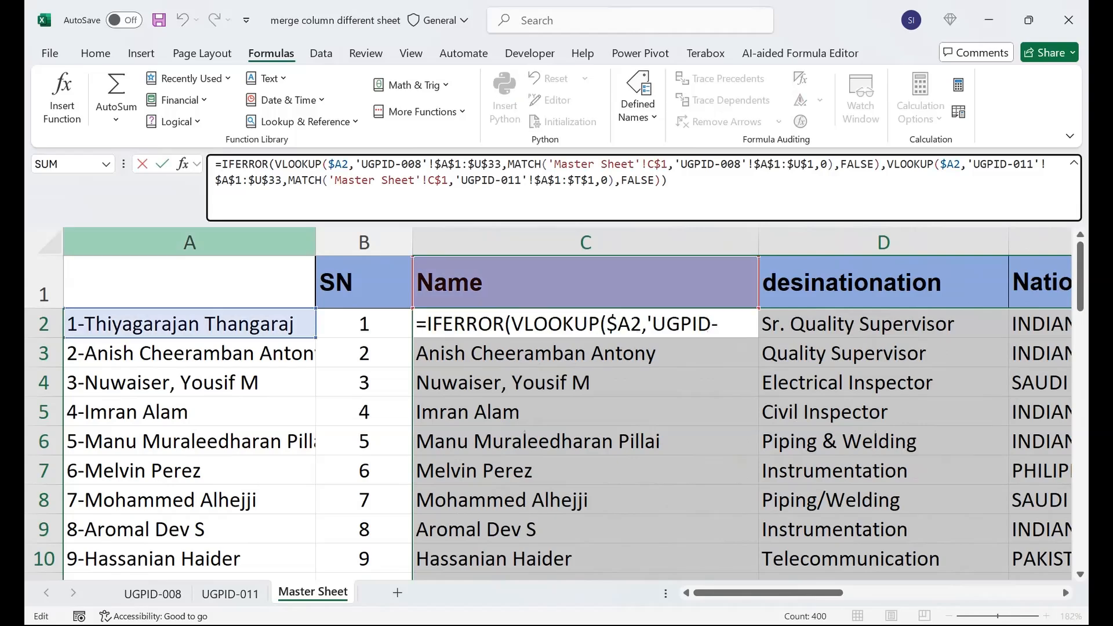
{"action": "type", "text": "if"}
{"action": "key", "text": "Down"}
{"action": "key", "text": "Tab"}
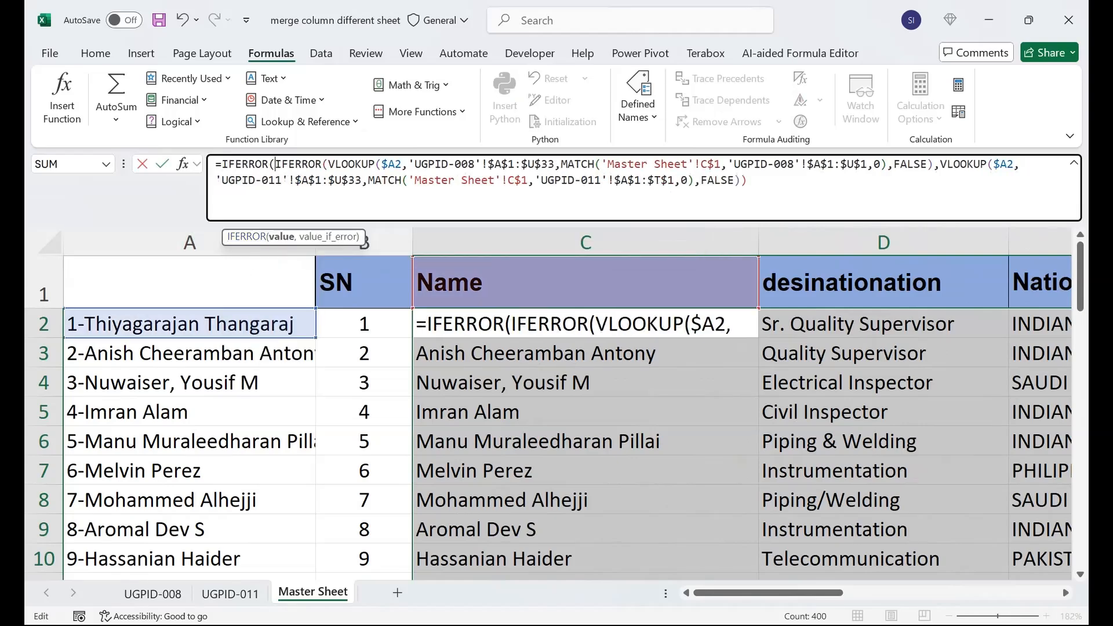
{"action": "left_click", "coordinate": [748, 181]}
{"action": "type", "text": ","}
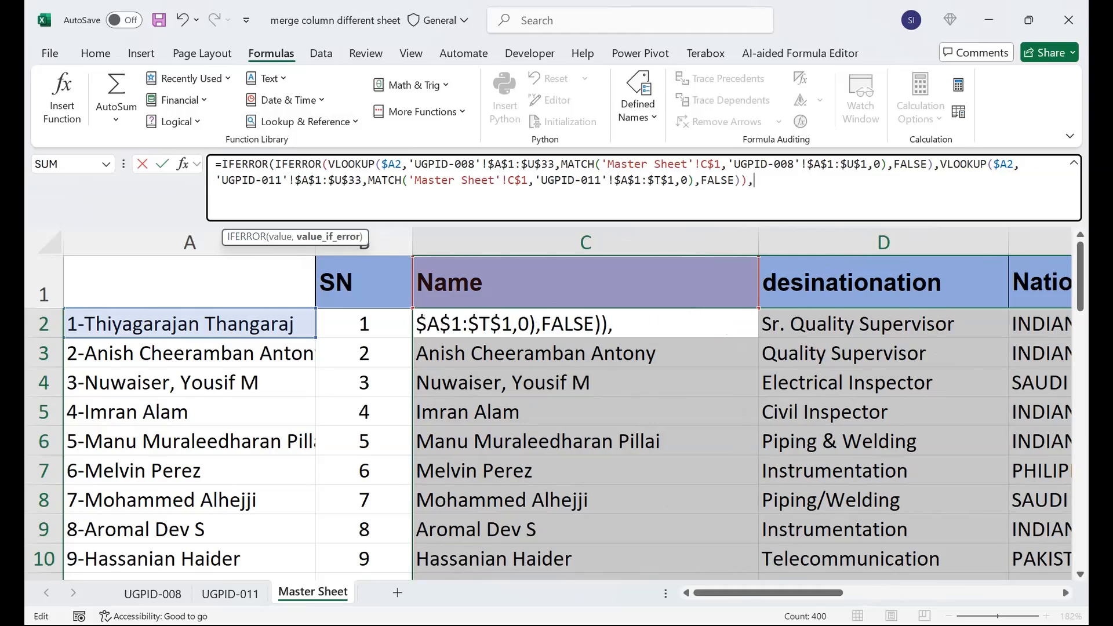
{"action": "type", "text": "\"\")"}
{"action": "key", "text": "Return"}
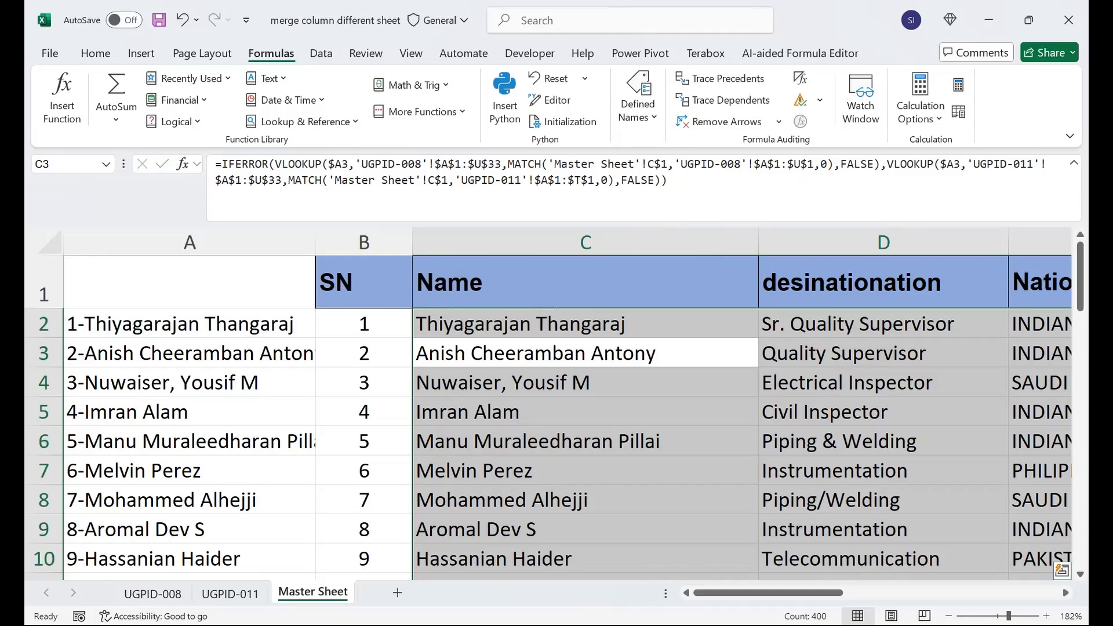
Set the outer IFERROR's fallback text in C2 to "Not Found", keeping C2 selected.
{"action": "left_click", "coordinate": [584, 323]}
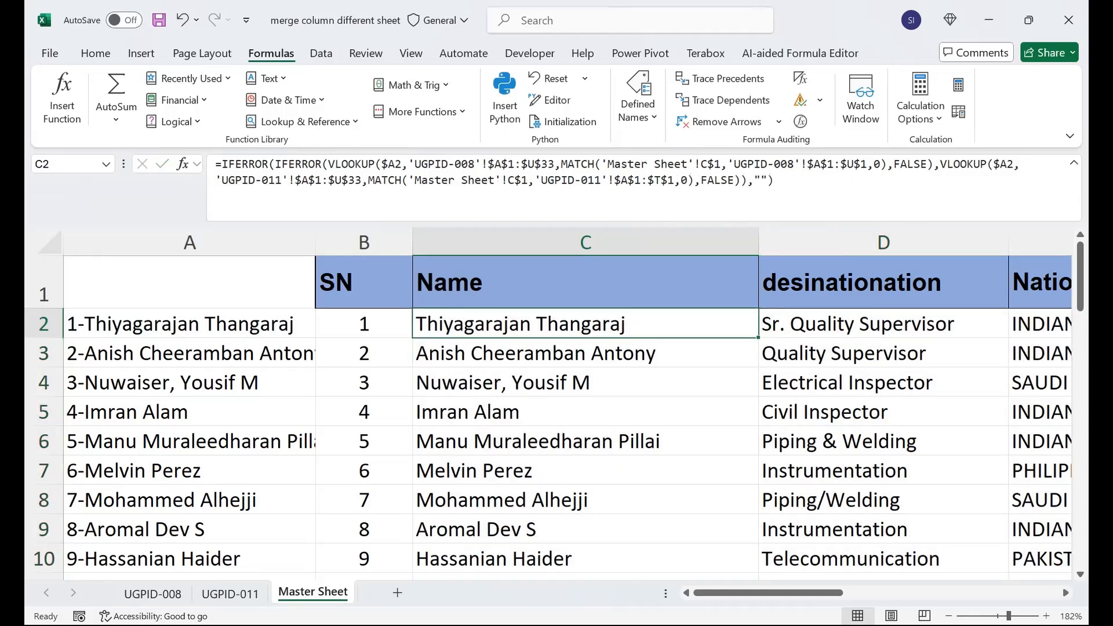
{"action": "left_click", "coordinate": [761, 180]}
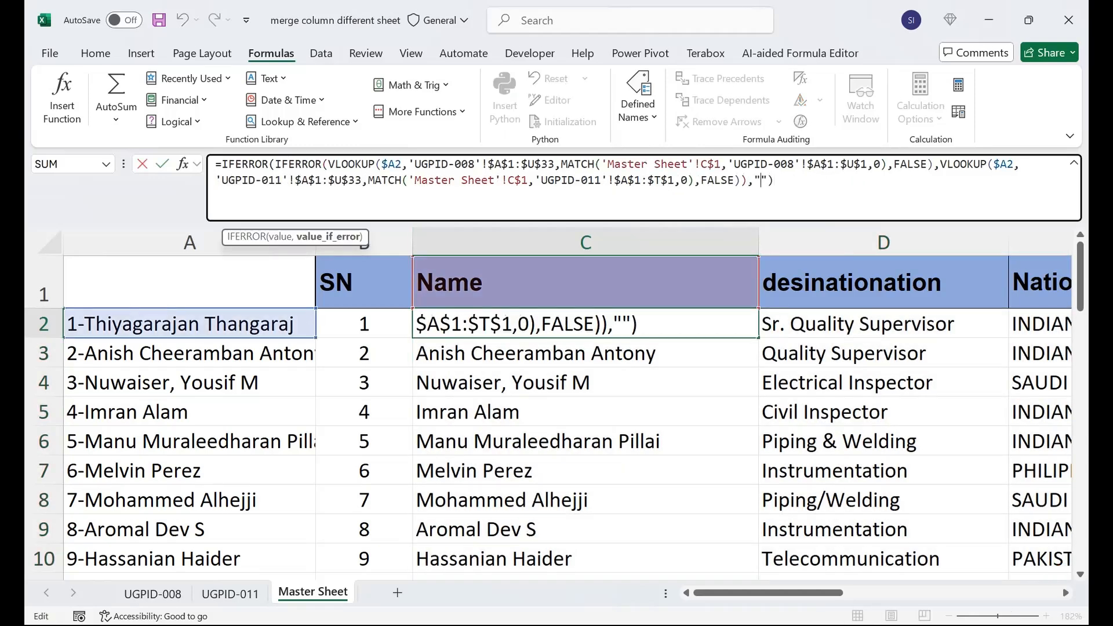
{"action": "type", "text": "Not "}
{"action": "type", "text": "Found"}
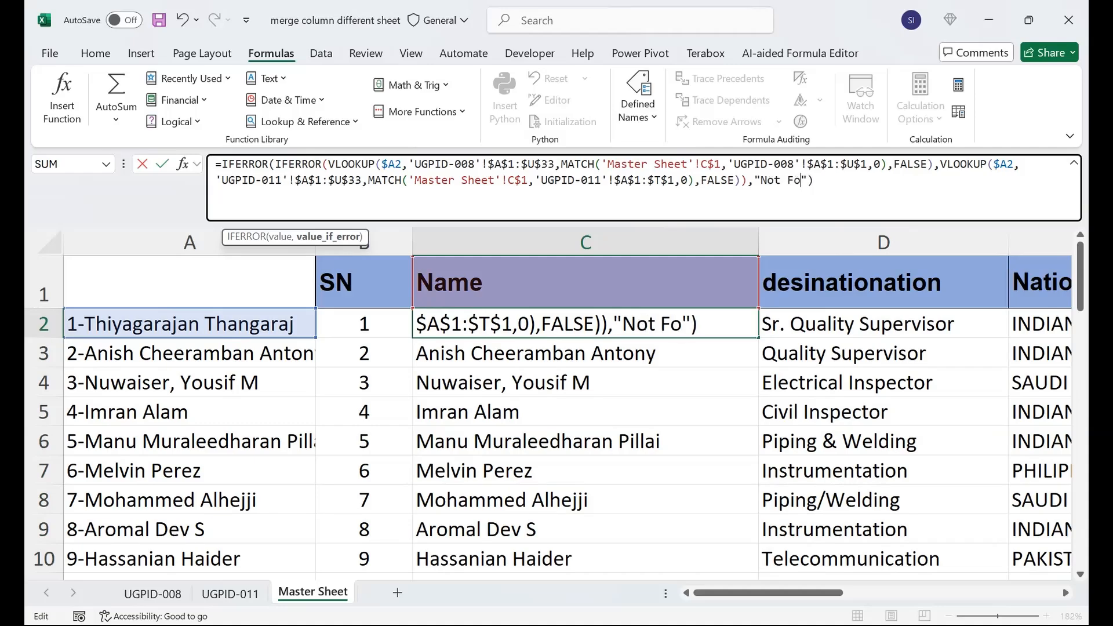
{"action": "key", "text": "ctrl+Return"}
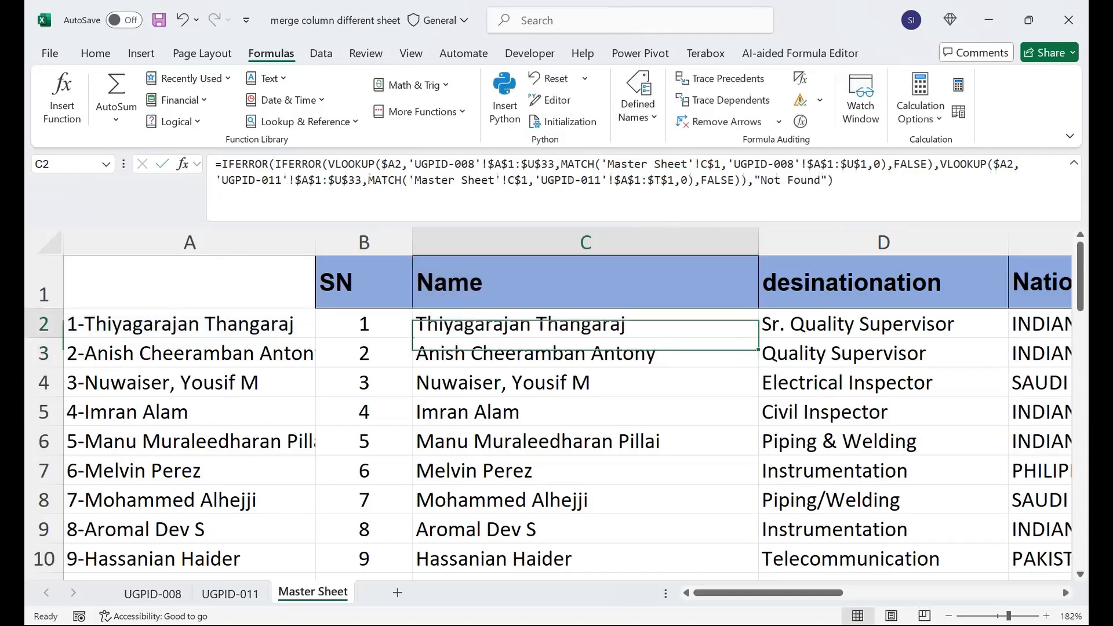
Copy the updated C2 formula down to row 41 and across to column L.
{"action": "key", "text": "ctrl+shift+Down"}
{"action": "key", "text": "ctrl+d"}
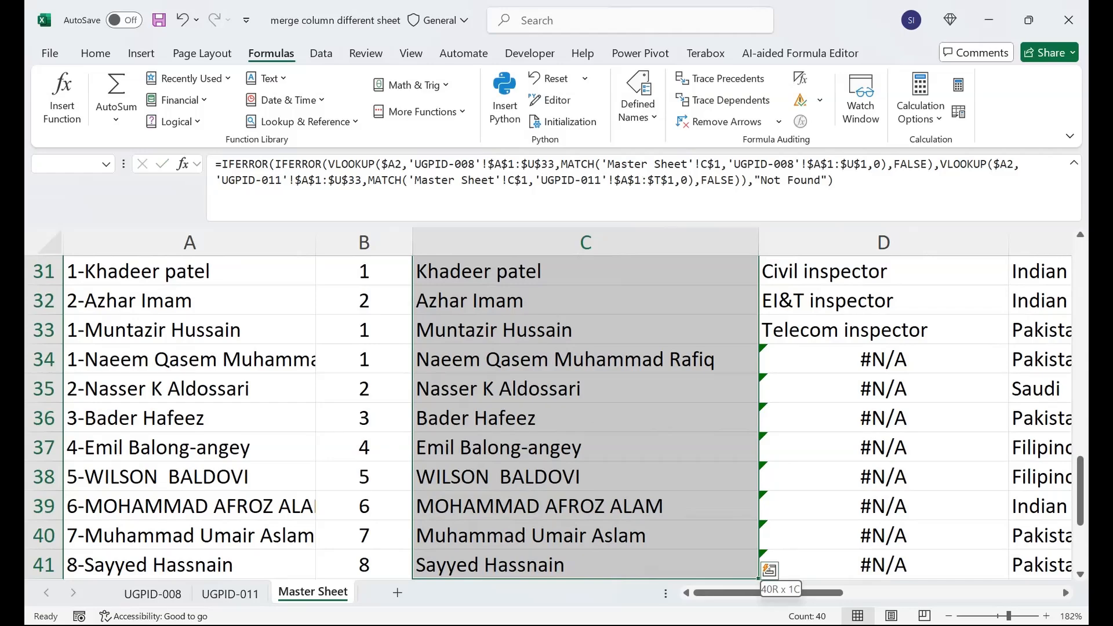
{"action": "key", "text": "ctrl+shift+Right"}
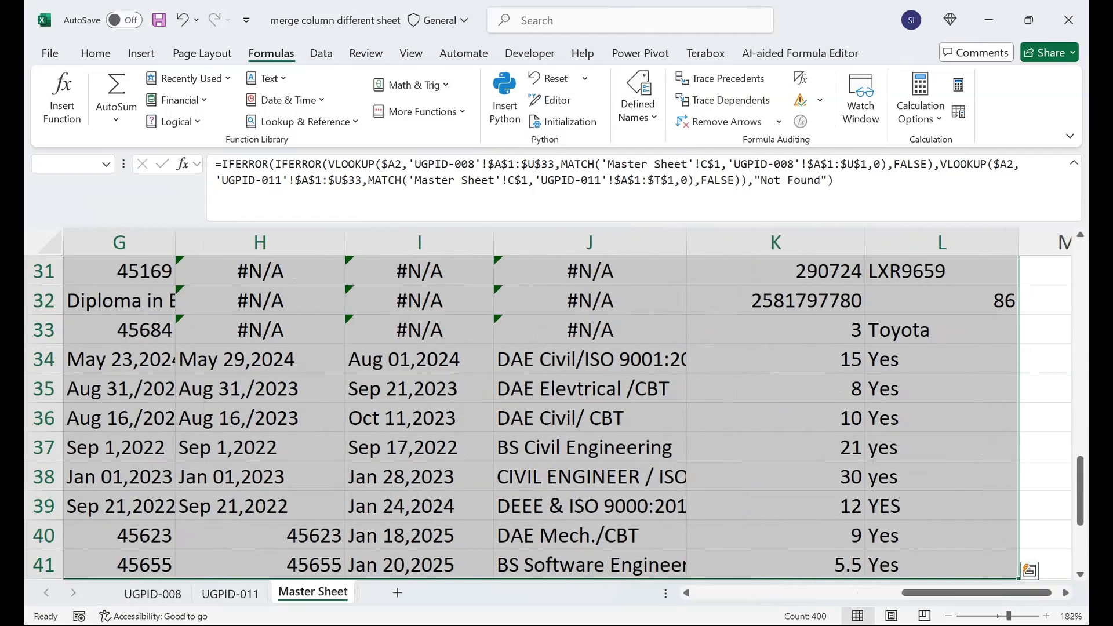
{"action": "key", "text": "ctrl+r"}
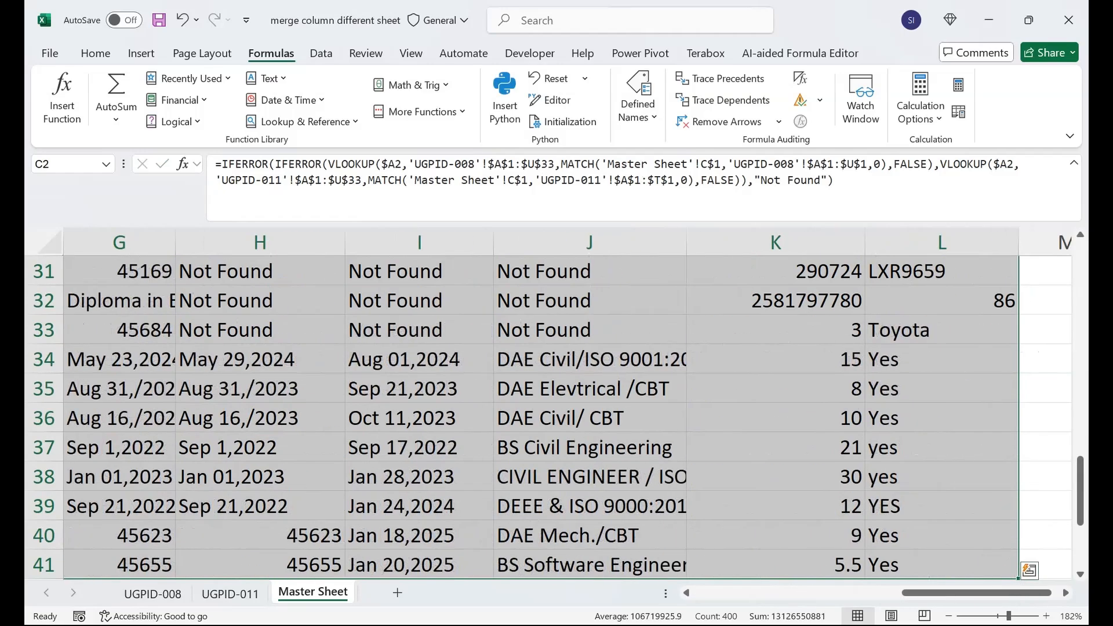
Format both Interview Date columns, F and G, from row 2 down as Short Date, and replace that with the day-month-year style (17-Feb-24).
{"action": "scroll", "coordinate": [590, 383], "scroll_direction": "up", "scroll_amount": 10}
{"action": "left_click", "coordinate": [590, 382]}
{"action": "left_click_drag", "start_coordinate": [977, 593], "coordinate": [827, 593]}
{"action": "mouse_move", "coordinate": [1080, 277]}
{"action": "left_mouse_down"}
{"action": "mouse_move", "coordinate": [1081, 509]}
{"action": "mouse_move", "coordinate": [1080, 277]}
{"action": "left_mouse_up"}
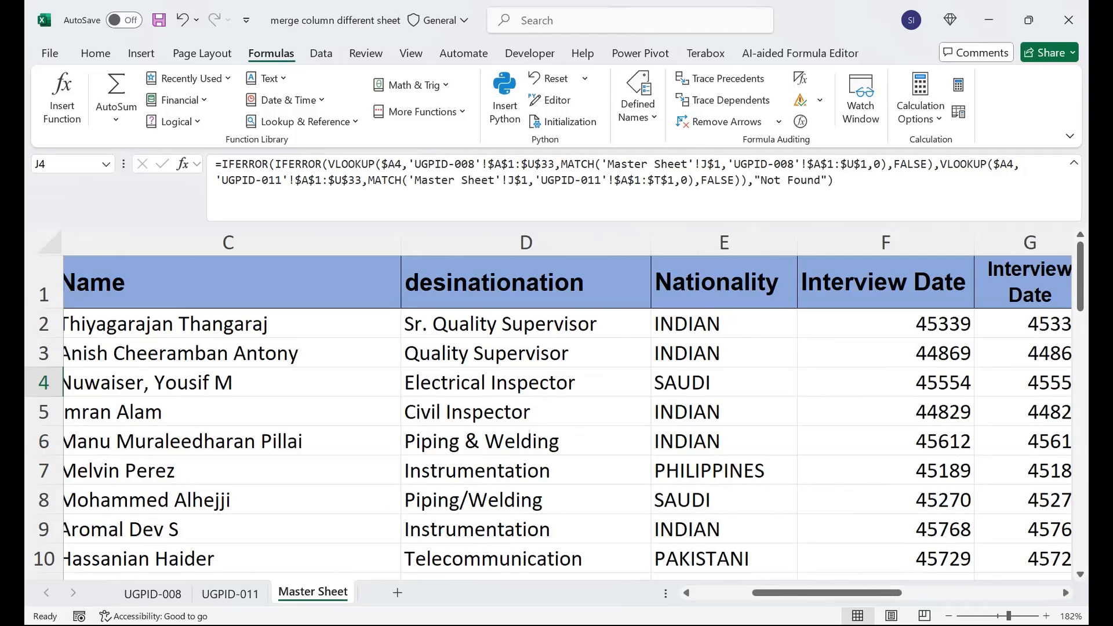
{"action": "left_click_drag", "start_coordinate": [886, 324], "coordinate": [296, 383]}
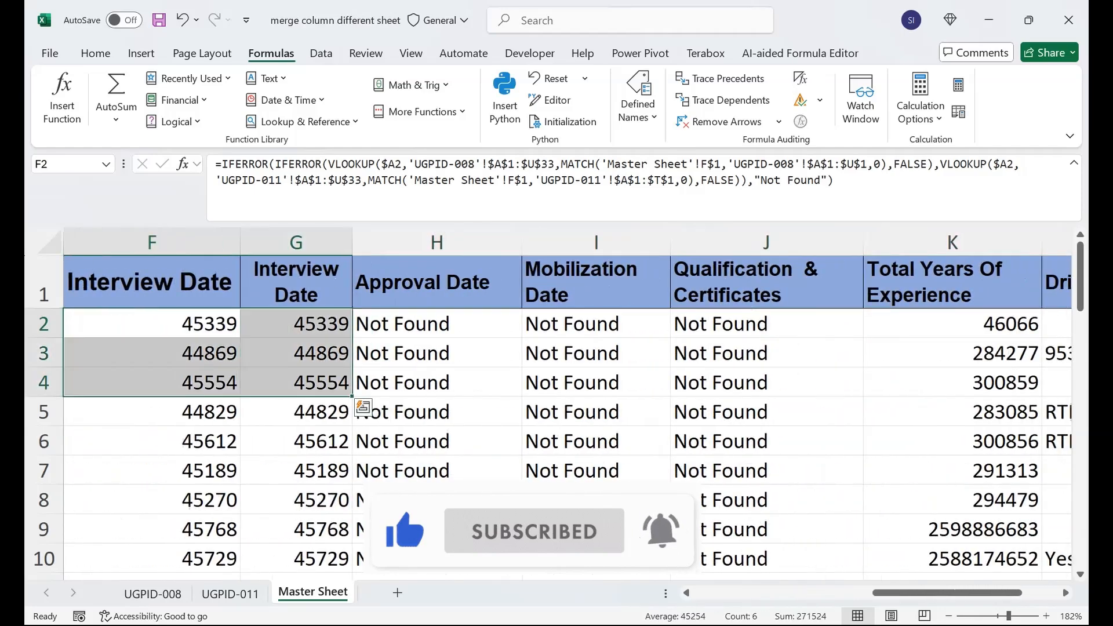
{"action": "key", "text": "ctrl+shift+Down"}
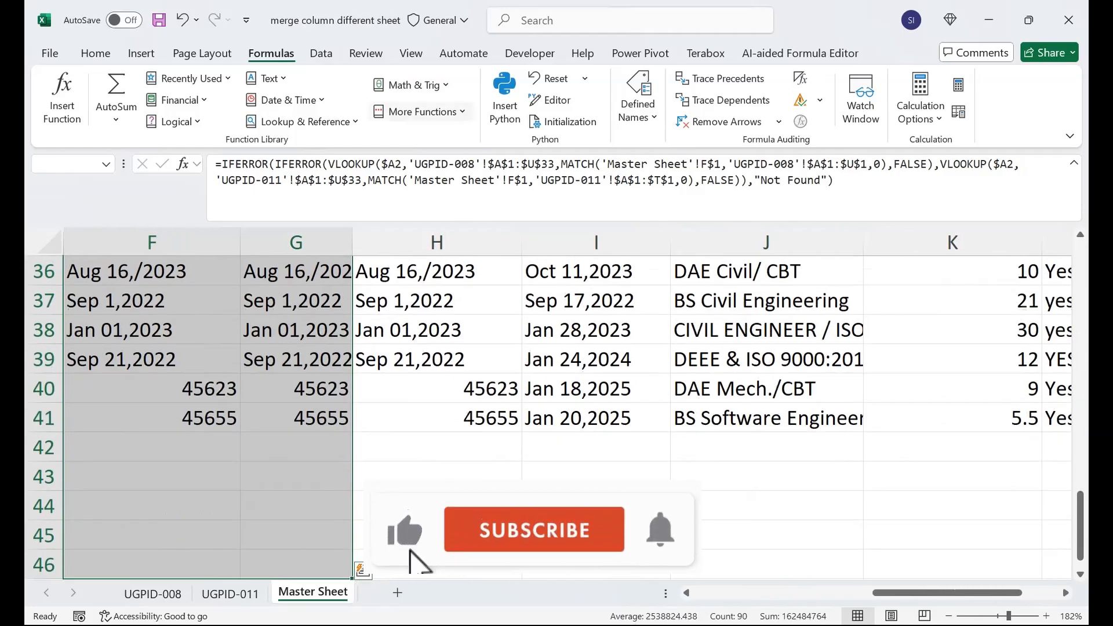
{"action": "left_click", "coordinate": [95, 54]}
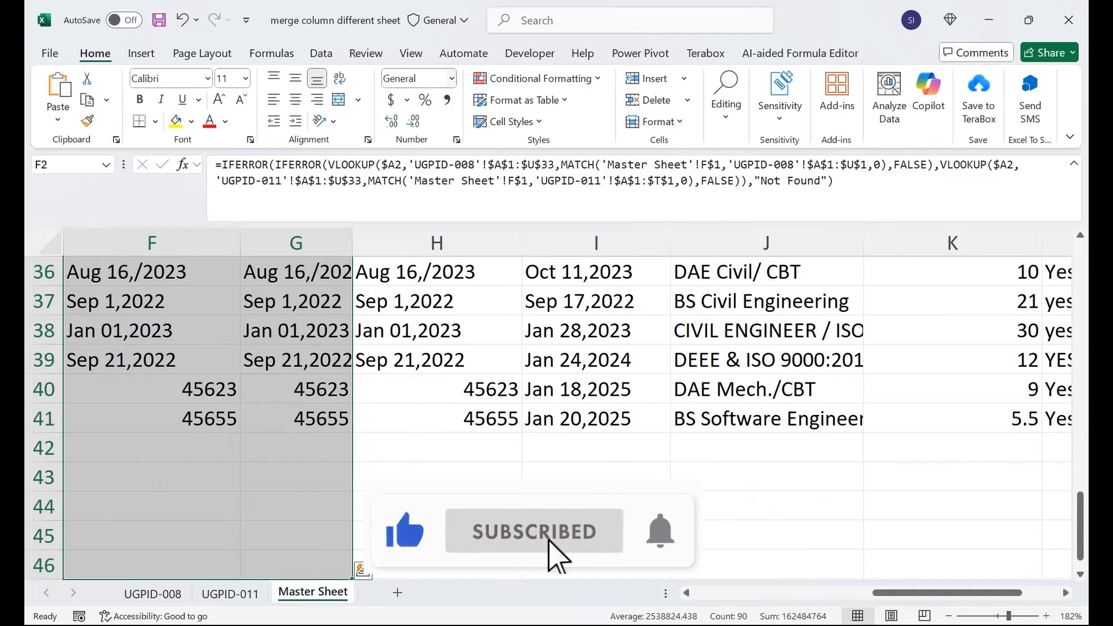
{"action": "left_click", "coordinate": [452, 78]}
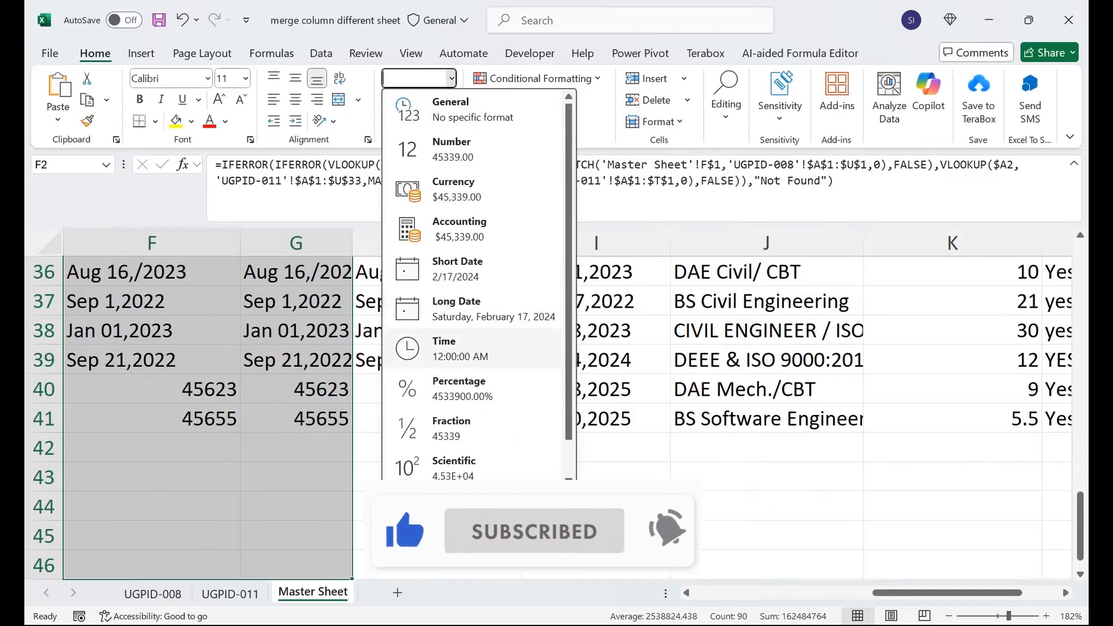
{"action": "left_click", "coordinate": [464, 269]}
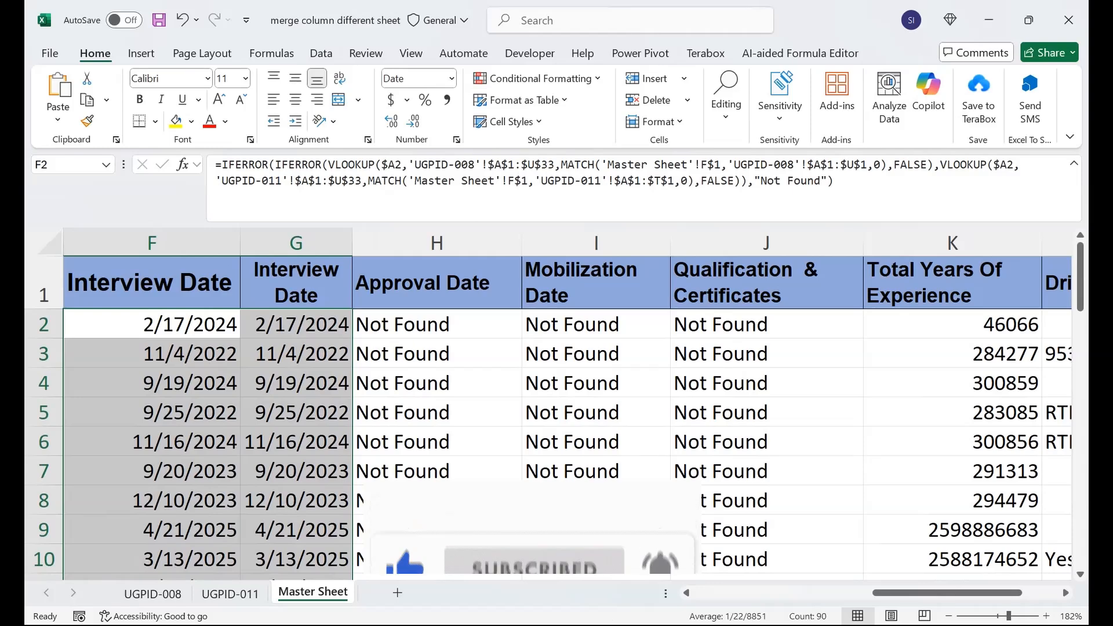
{"action": "key", "text": "ctrl+shift+3"}
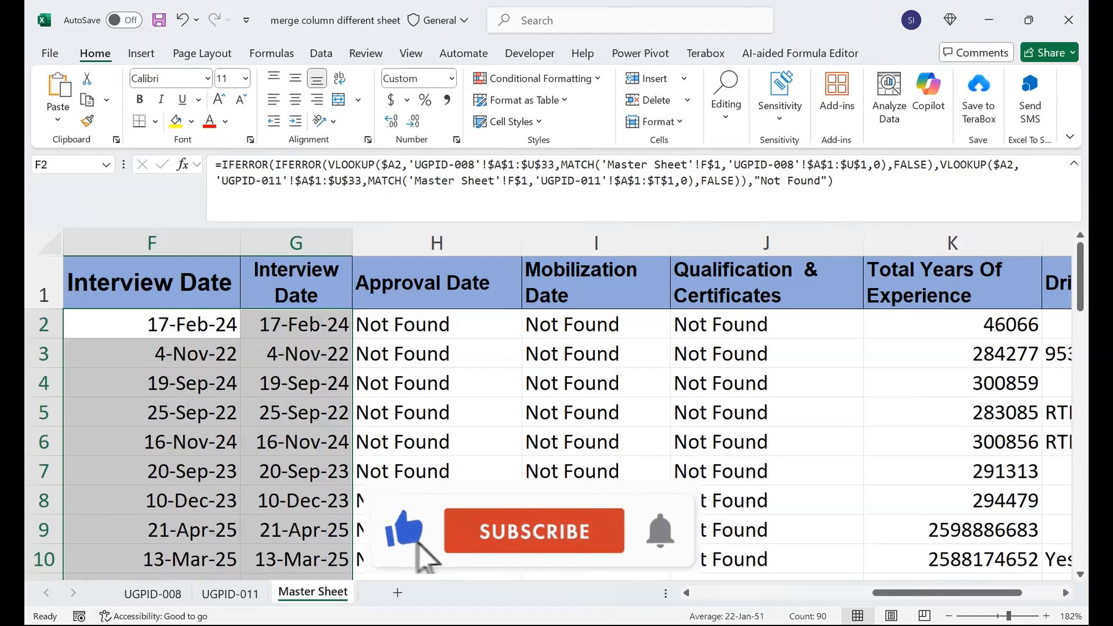
Hide the helper key column A on the Master Sheet.
{"action": "left_click", "coordinate": [952, 325]}
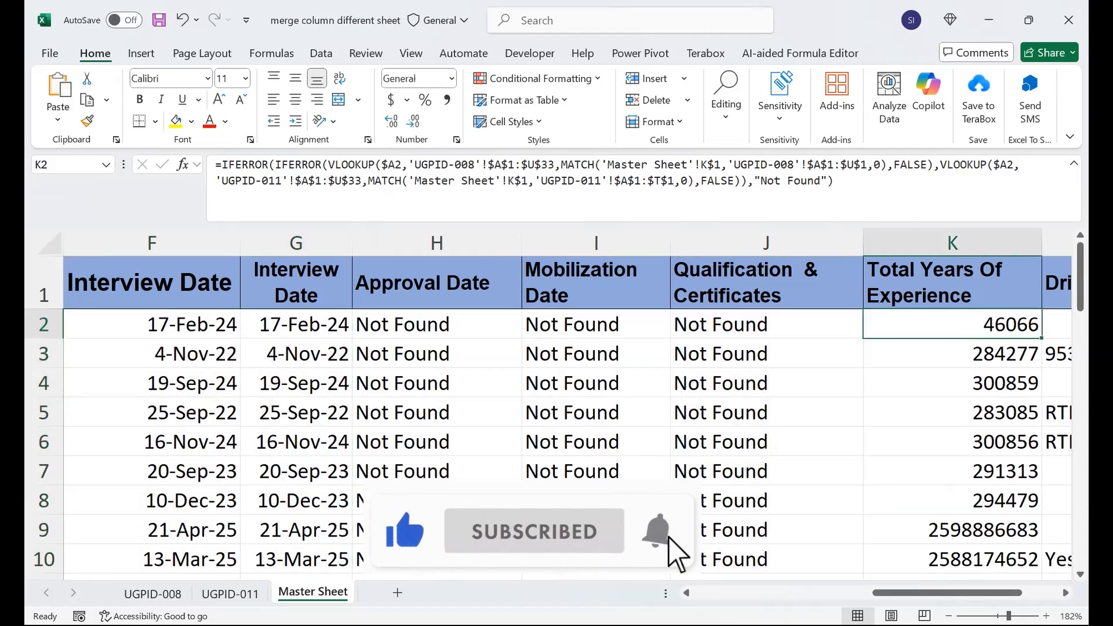
{"action": "key", "text": "ctrl+Home"}
{"action": "key", "text": "ctrl+space"}
{"action": "right_click", "coordinate": [249, 242]}
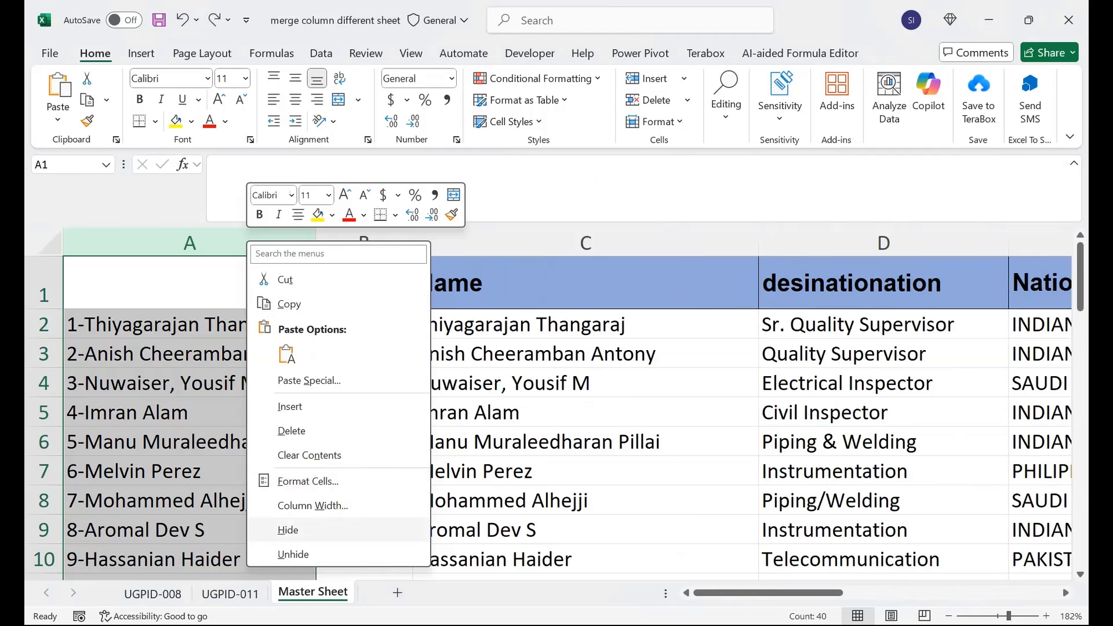
{"action": "left_click", "coordinate": [288, 530]}
{"action": "left_click", "coordinate": [290, 530]}
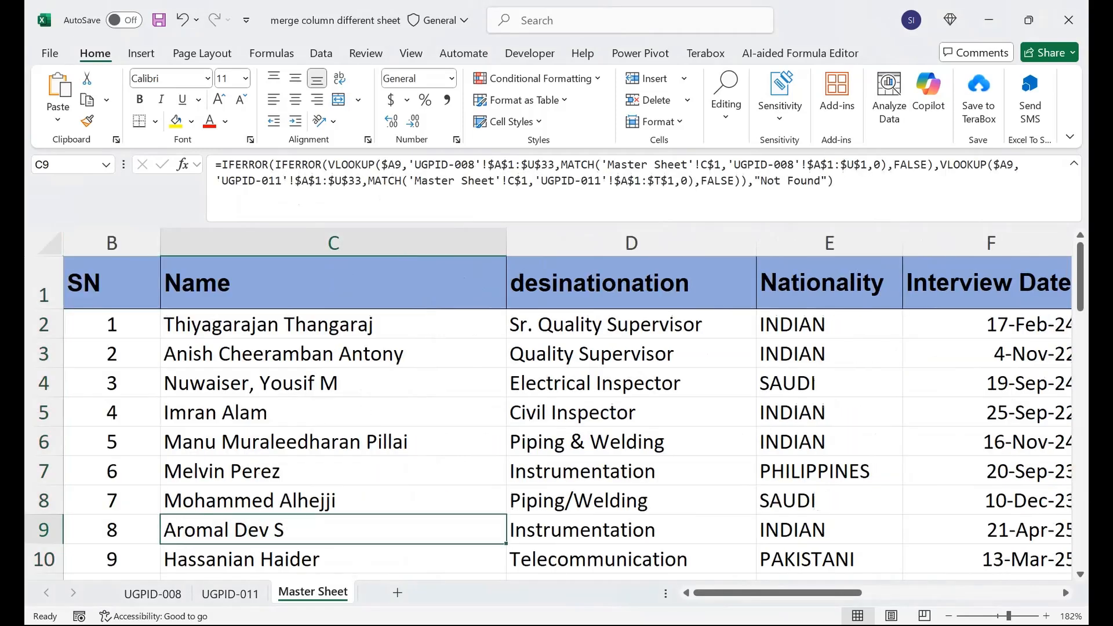